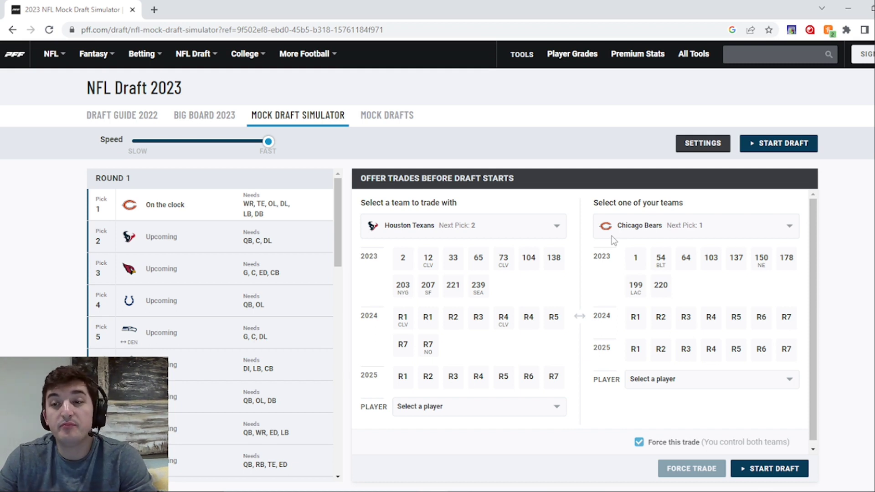
Start the mock draft and choose the Indianapolis Colts as the trade partner for the Chicago Bears' pick 1
click(799, 153)
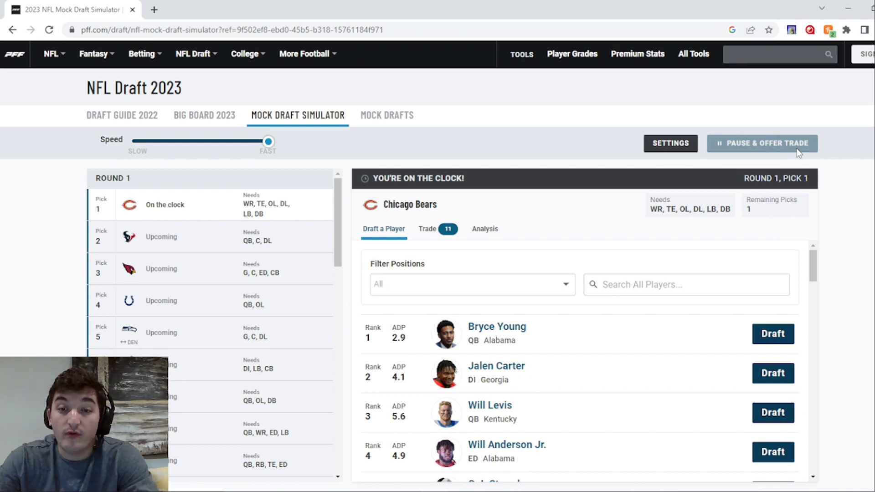
click(437, 232)
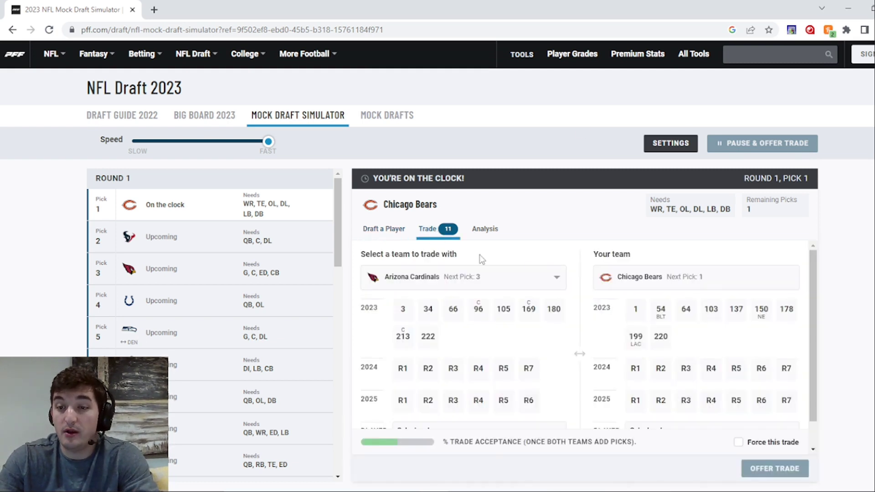
click(475, 281)
scroll(473, 173, down, 1)
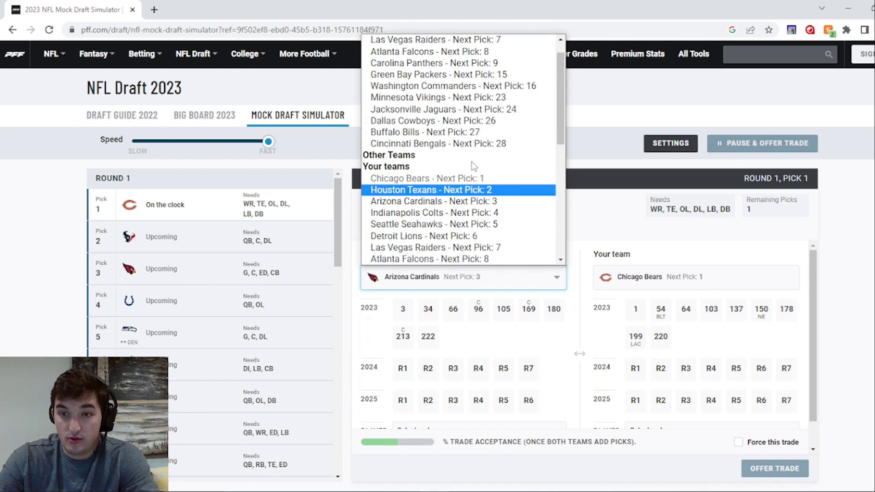
click(451, 212)
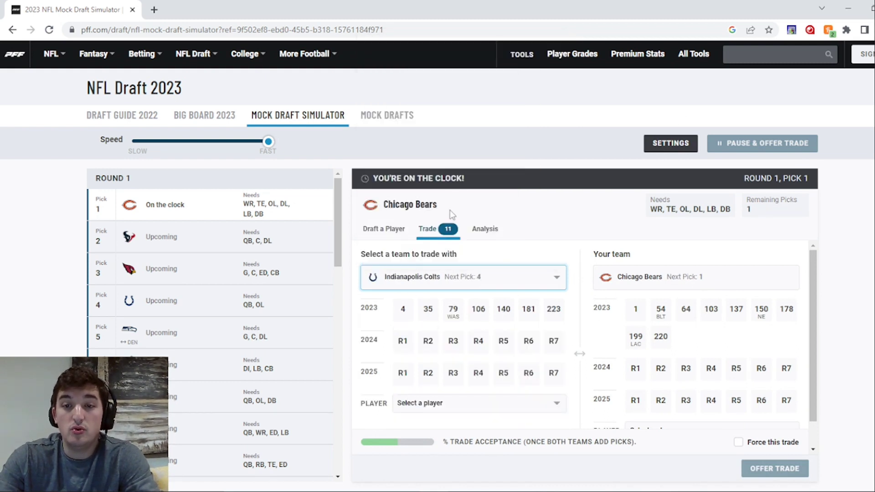
Force a trade sending the Bears' pick 1 to the Colts for 2023 picks 4 and 35 plus 2024 R1 and R3
click(635, 311)
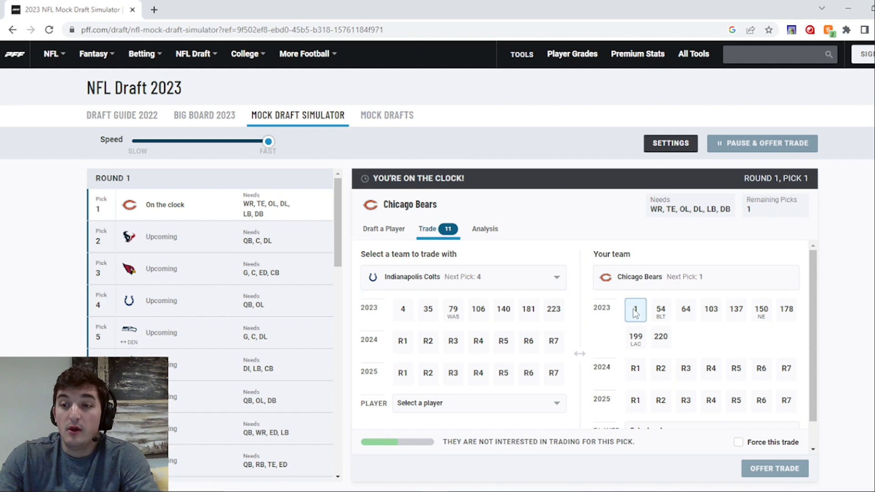
click(402, 312)
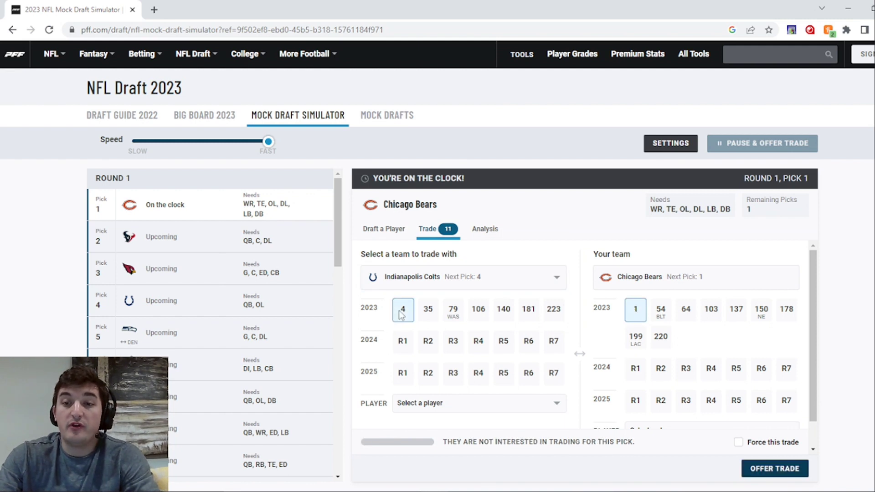
click(428, 311)
click(403, 343)
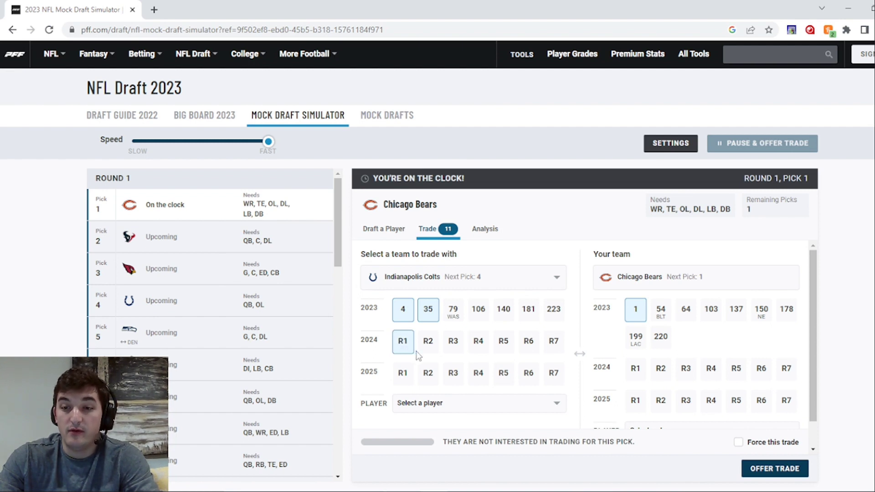
click(409, 377)
click(407, 377)
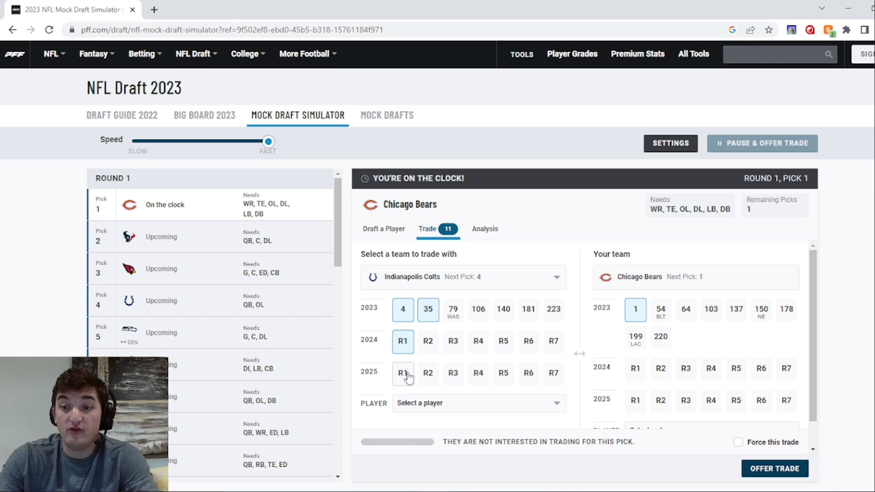
click(453, 350)
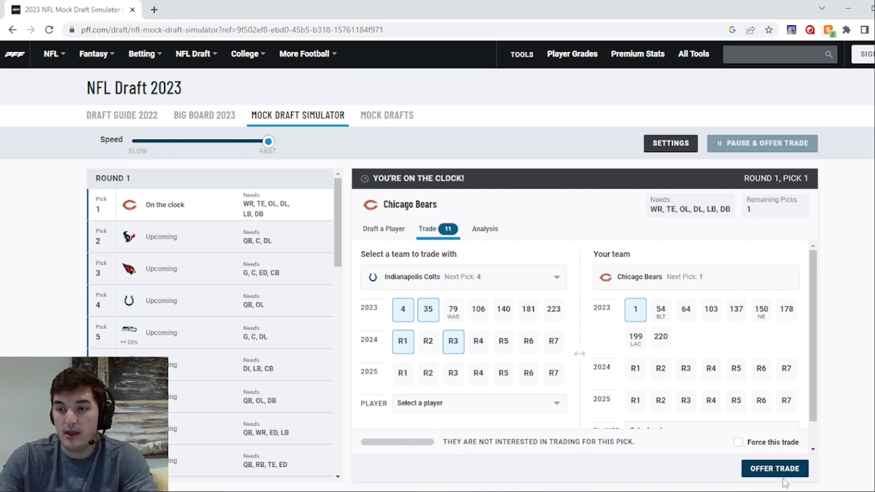
click(780, 444)
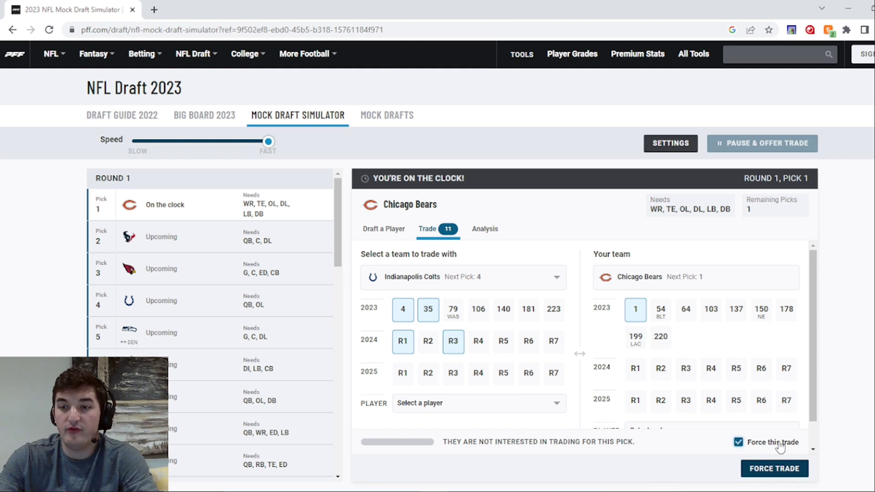
click(778, 470)
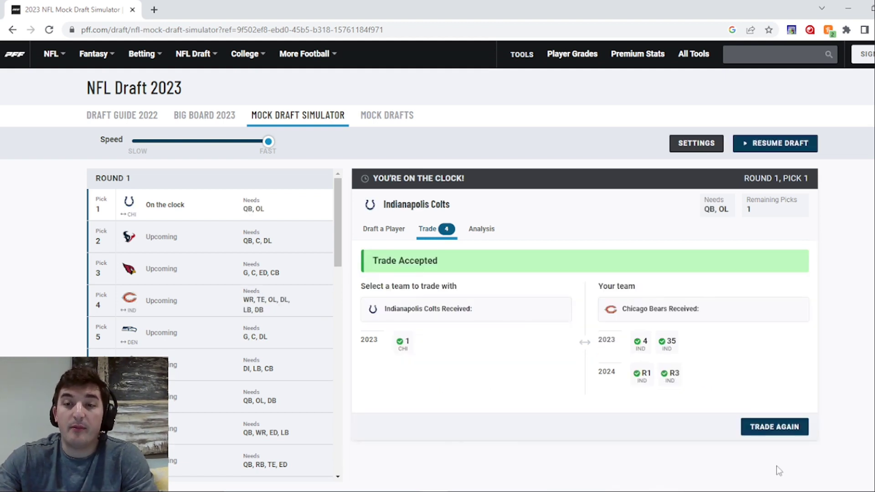
Draft Will Levis for the Indianapolis Colts at pick 1 and Bryce Young for the Houston Texans at pick 2
click(390, 241)
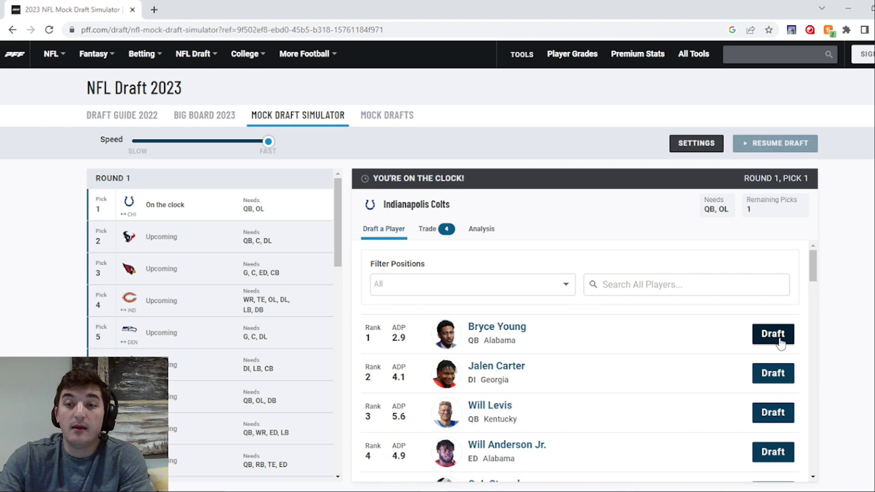
scroll(775, 347, down, 1)
click(780, 399)
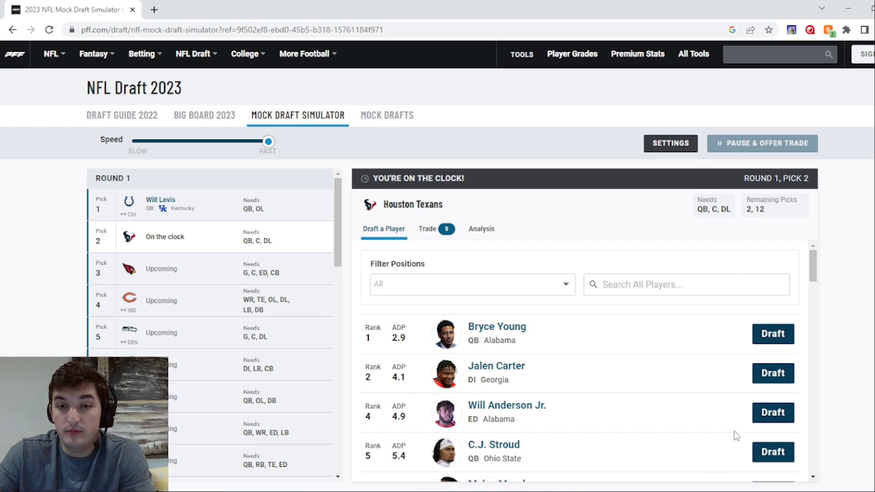
click(776, 339)
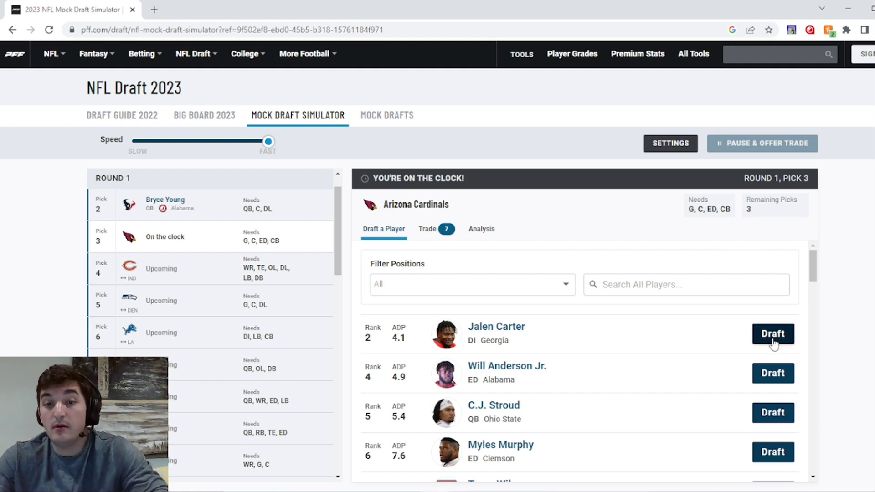
Force a trade sending Arizona's pick 3 to the Carolina Panthers for 2023 picks 9 and 39, 2024 R1 and R4, and 2025 R2
click(432, 229)
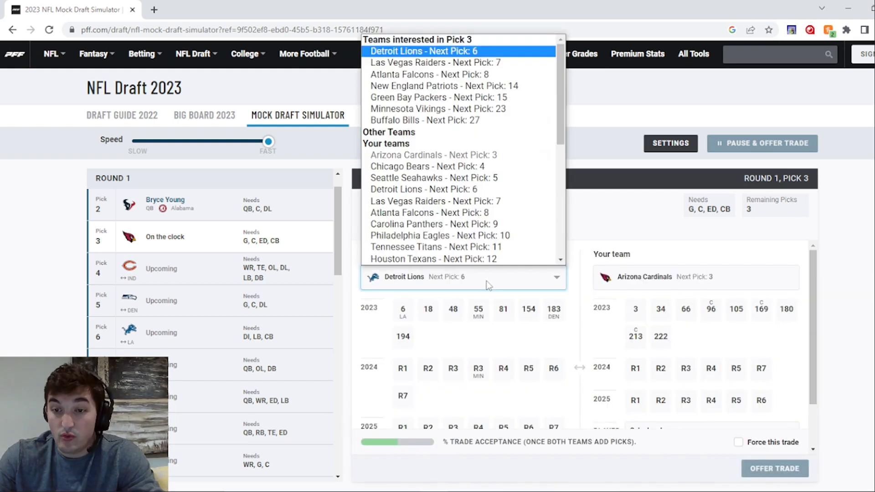
click(487, 286)
click(472, 224)
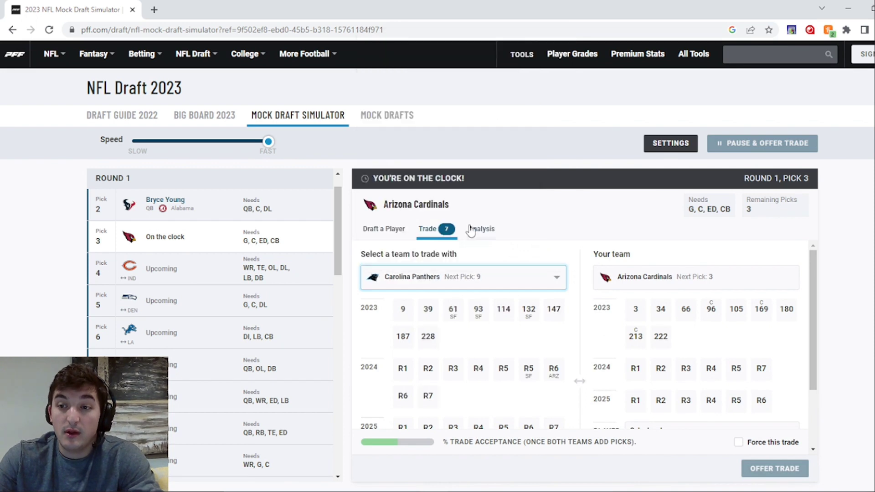
click(404, 311)
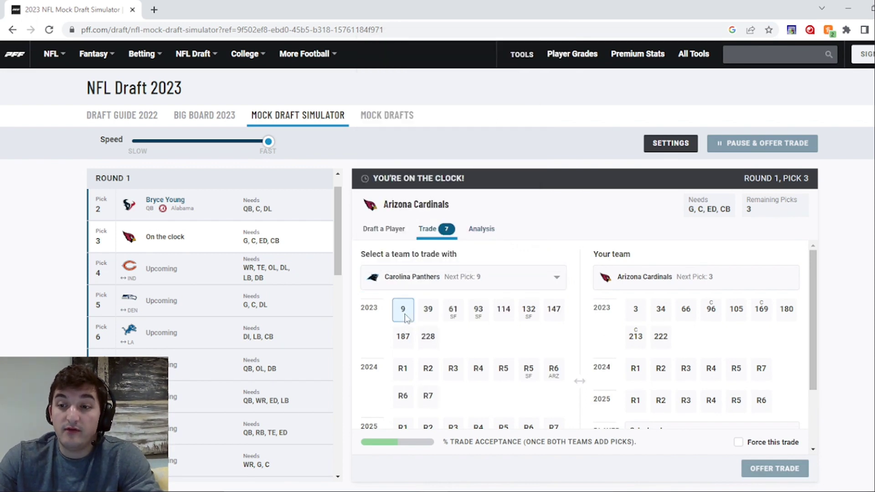
click(638, 314)
click(402, 371)
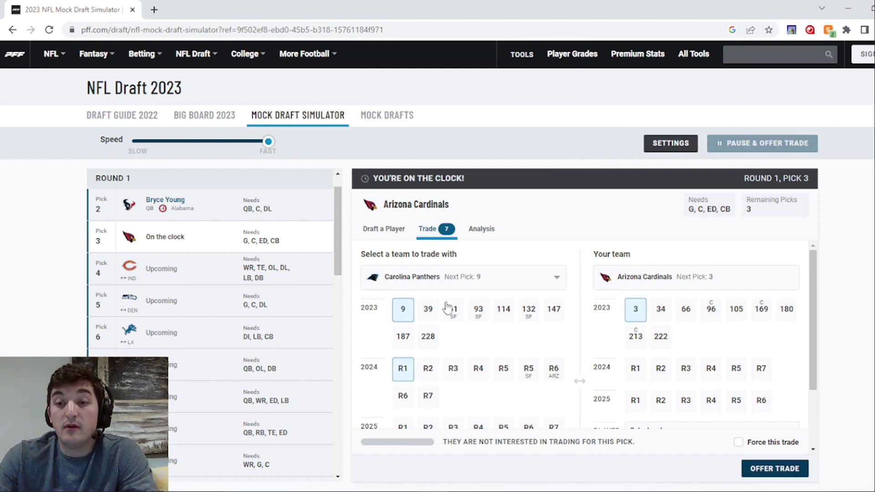
click(431, 312)
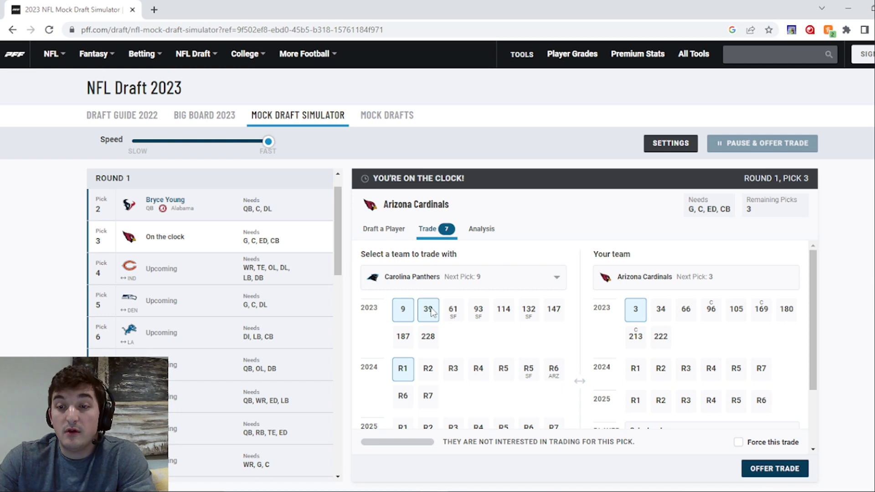
scroll(426, 393, down, 1)
click(428, 381)
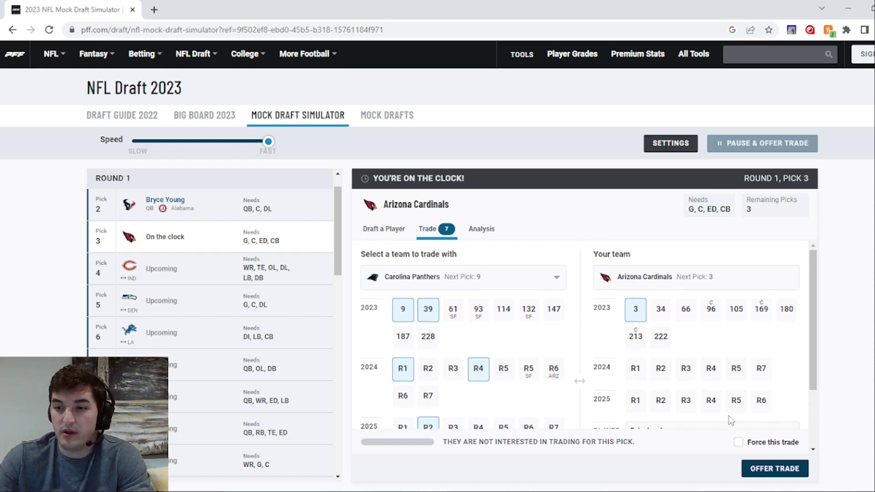
drag(758, 443, 761, 445)
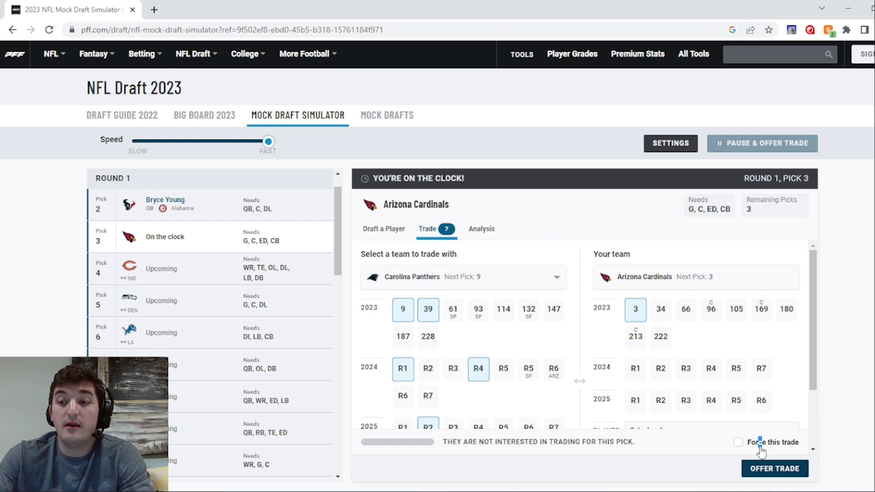
click(742, 443)
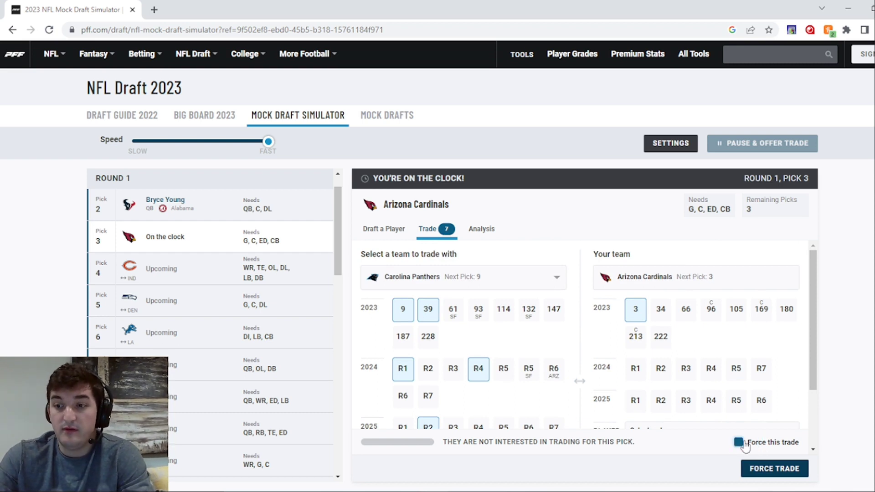
click(759, 474)
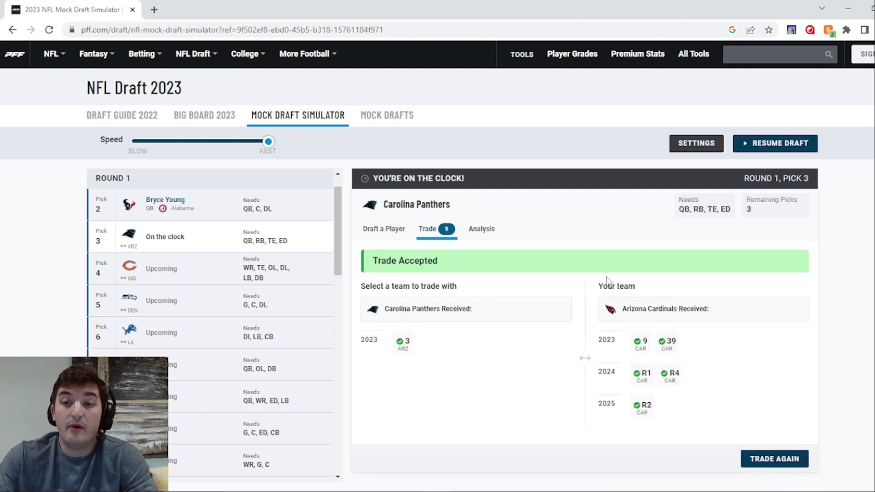
Draft quarterback C.J. Stroud for the Carolina Panthers with pick 3
click(404, 239)
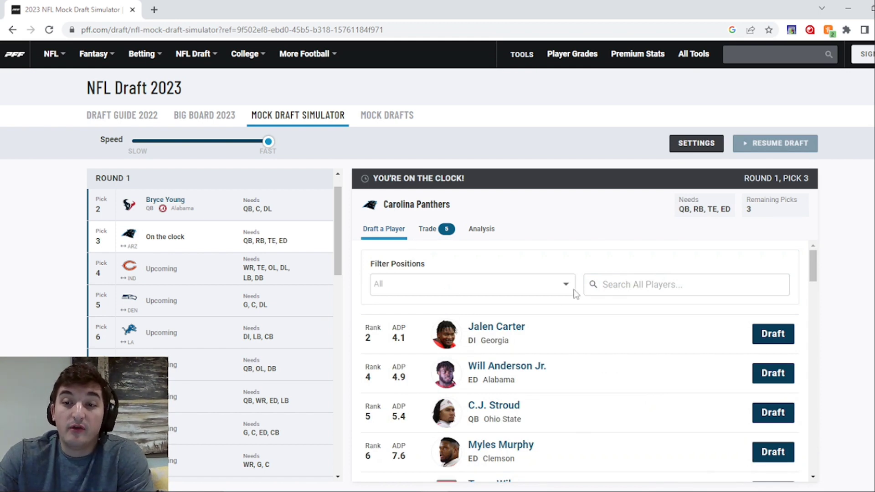
click(773, 413)
click(773, 413)
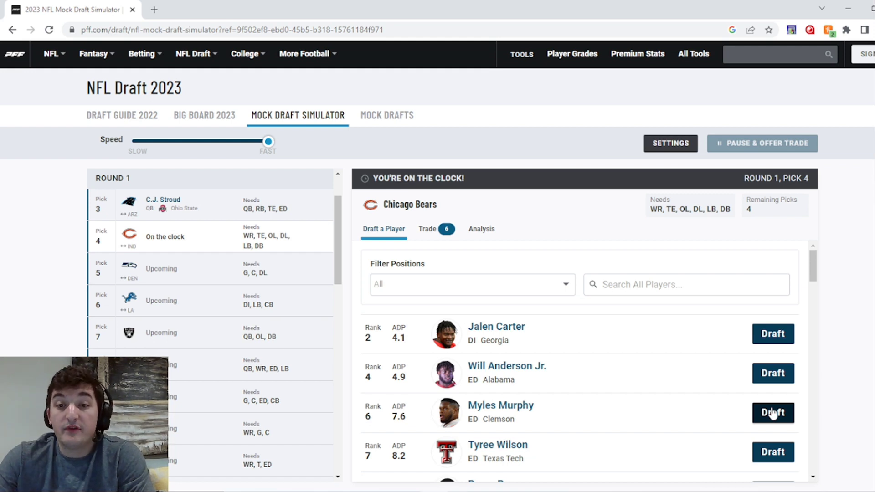
Draft Will Anderson Jr. for the Chicago Bears at pick 4 and Jalen Carter for the Seattle Seahawks at pick 5
click(766, 379)
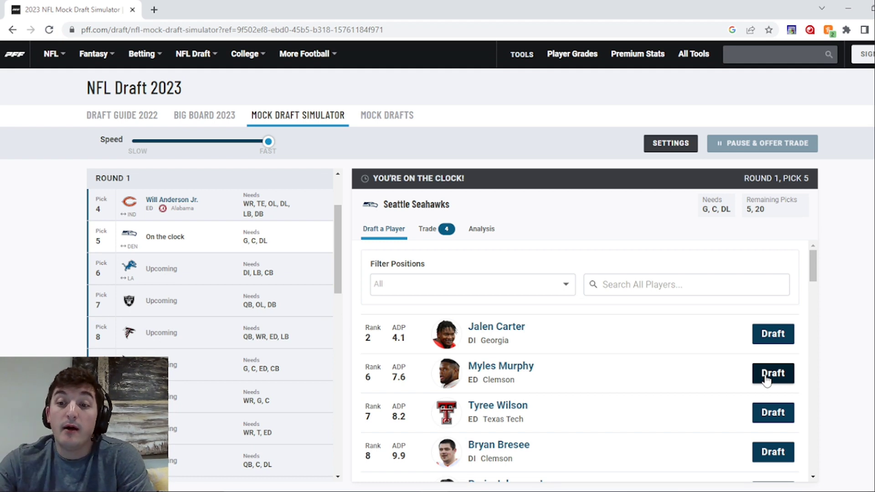
click(775, 341)
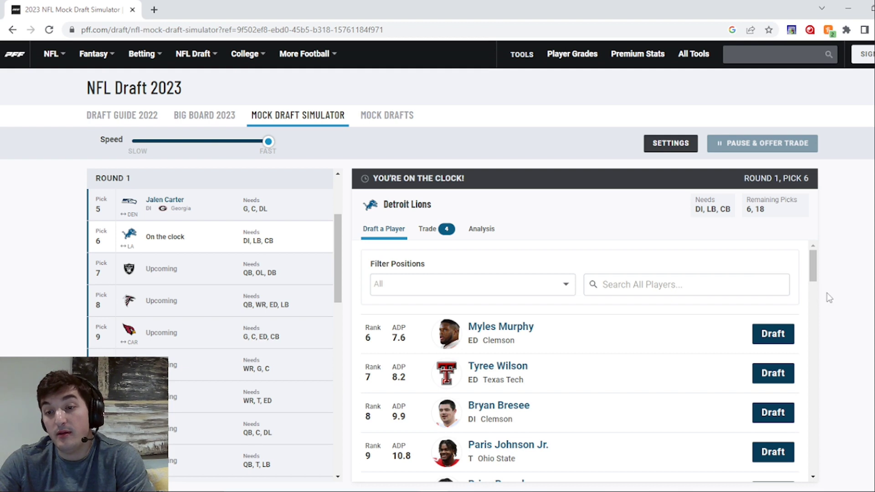
Look through the available players and draft cornerback Christian Gonzalez for the Detroit Lions with pick 6
scroll(830, 298, down, 2)
scroll(829, 298, up, 2)
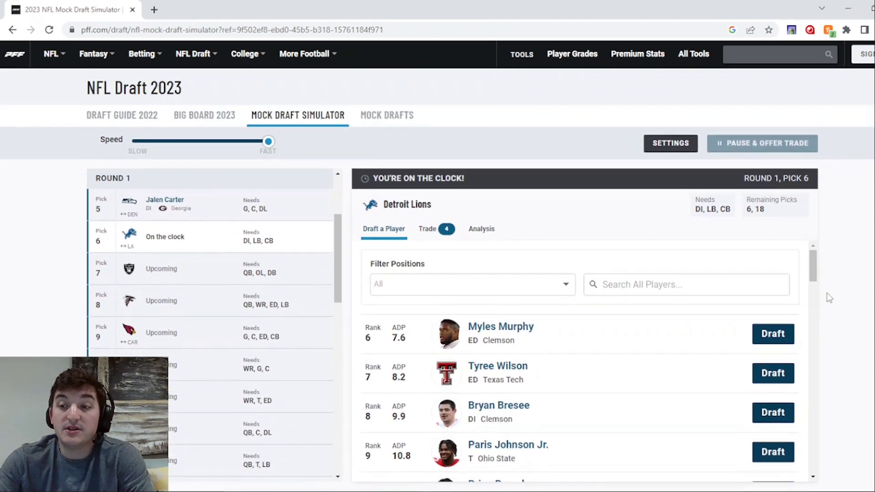
scroll(597, 390, down, 3)
scroll(597, 390, down, 3)
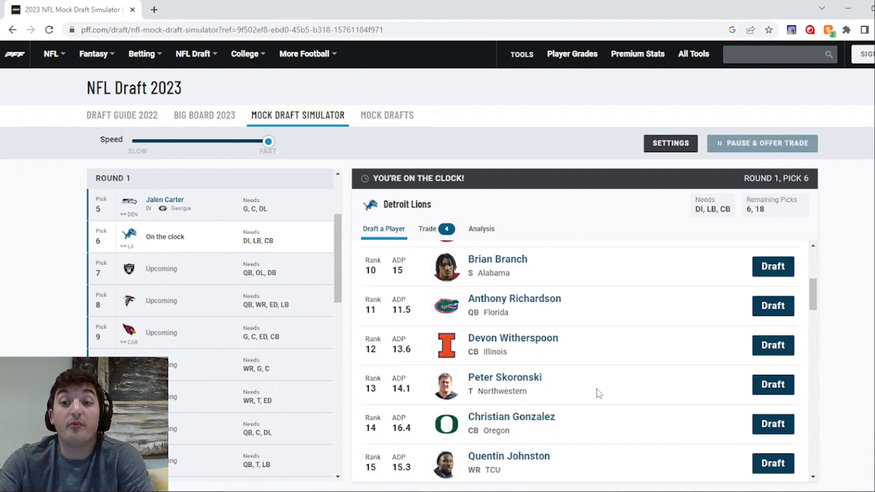
scroll(597, 390, down, 2)
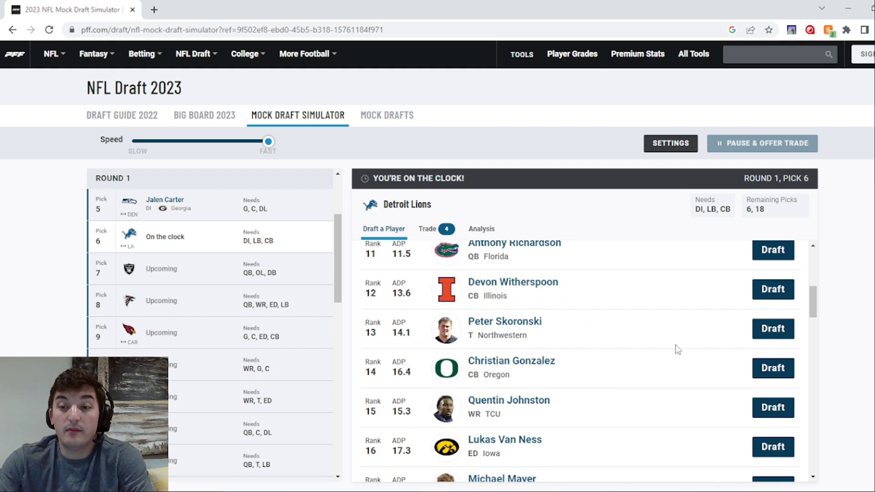
click(774, 370)
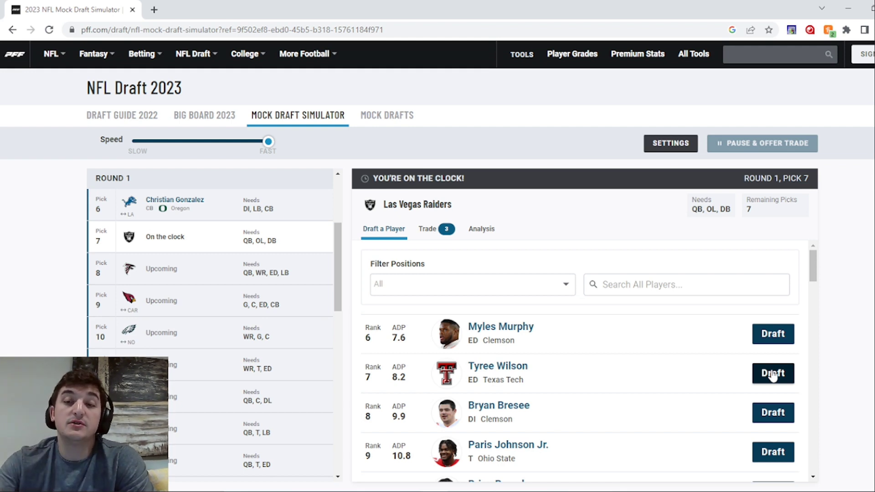
Check the San Francisco 49ers' picks and player list as a possible trade for the Las Vegas Raiders' pick 7
click(437, 230)
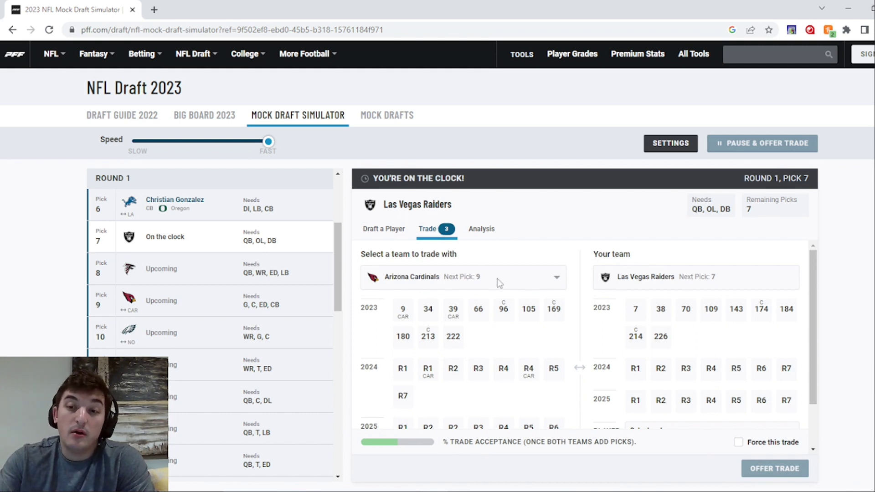
click(557, 279)
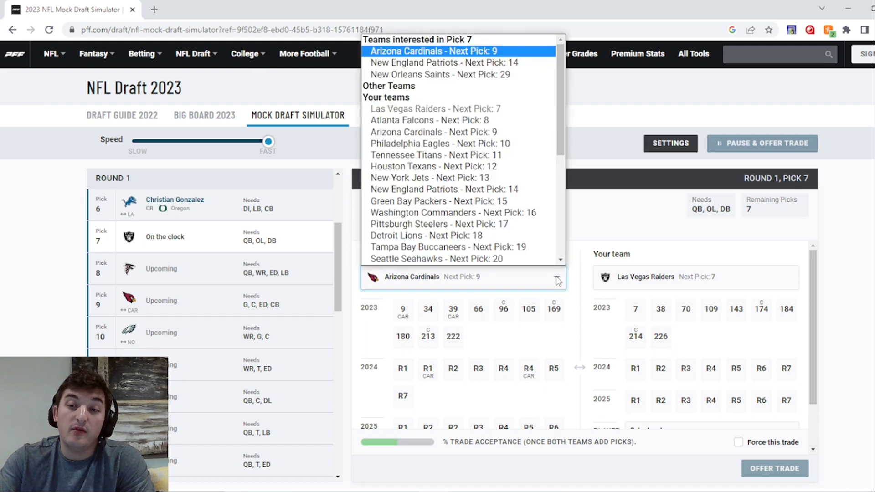
scroll(484, 191, down, 1)
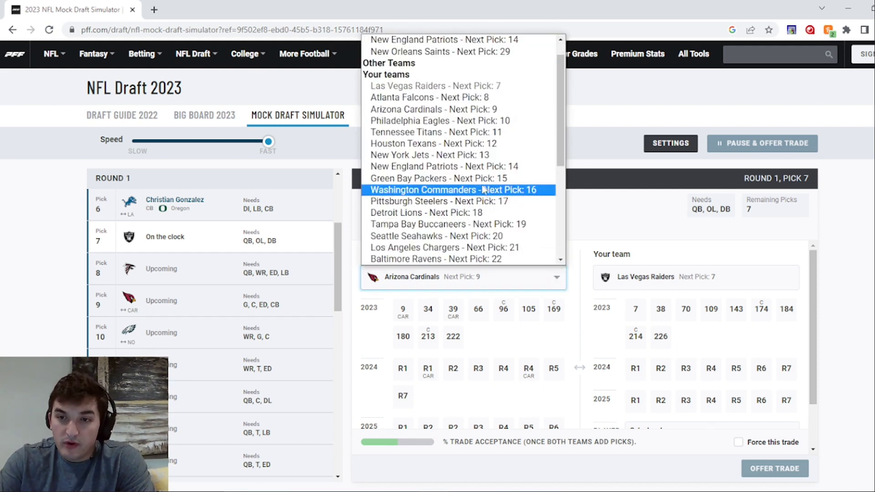
scroll(480, 184, down, 5)
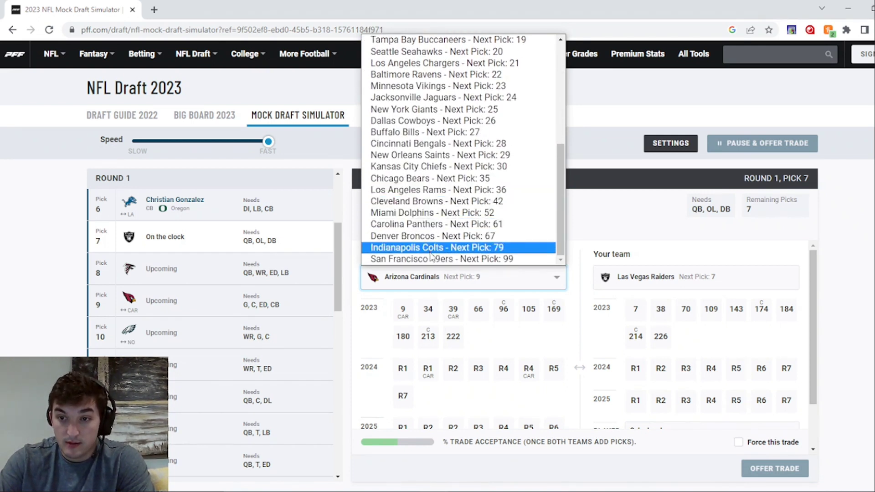
click(432, 260)
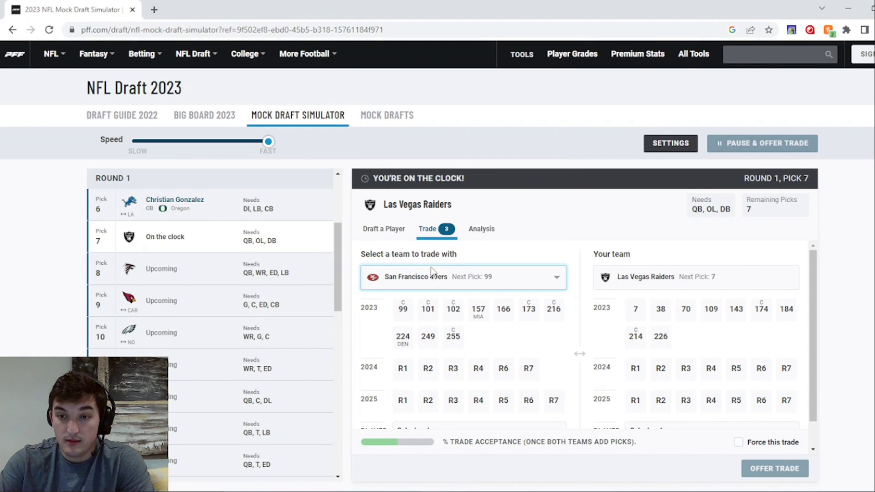
scroll(474, 410, down, 1)
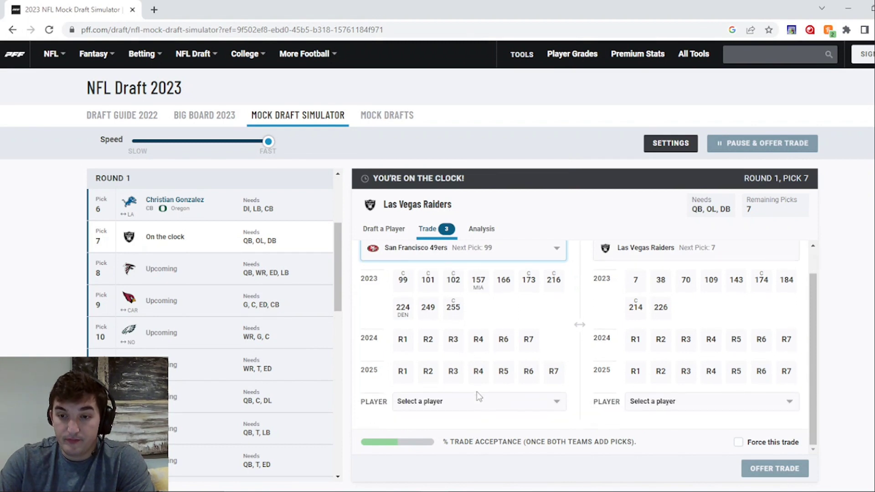
click(477, 401)
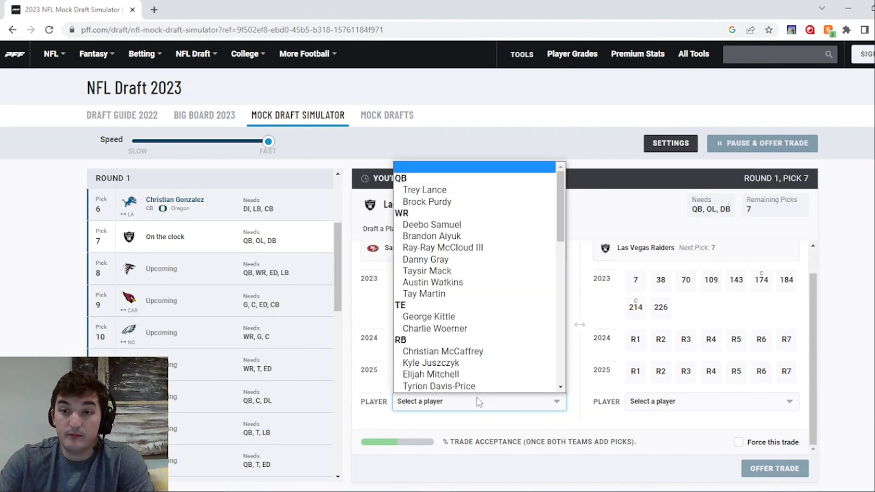
click(612, 207)
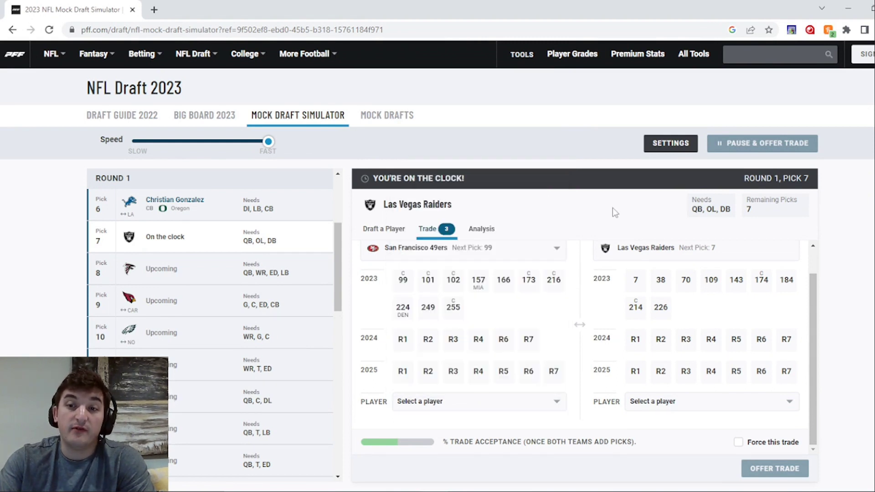
Look through the available players and draft tackle Peter Skoronski for the Las Vegas Raiders with pick 7
click(392, 231)
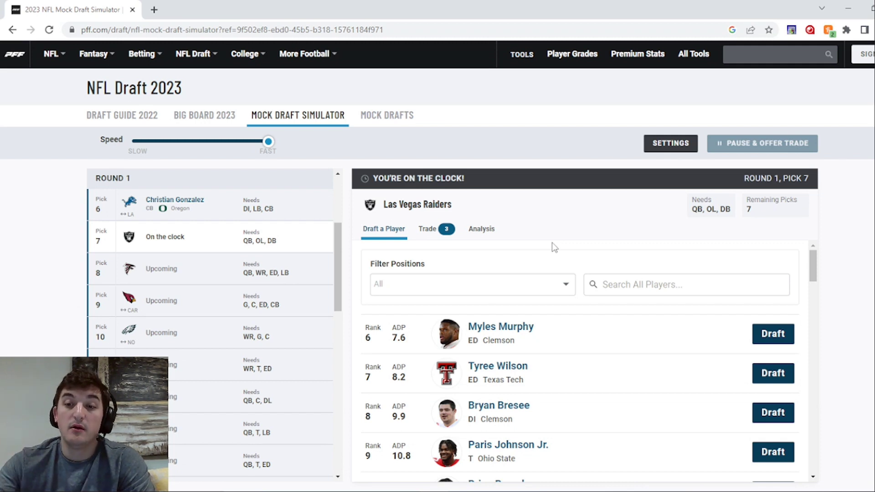
scroll(581, 287, down, 1)
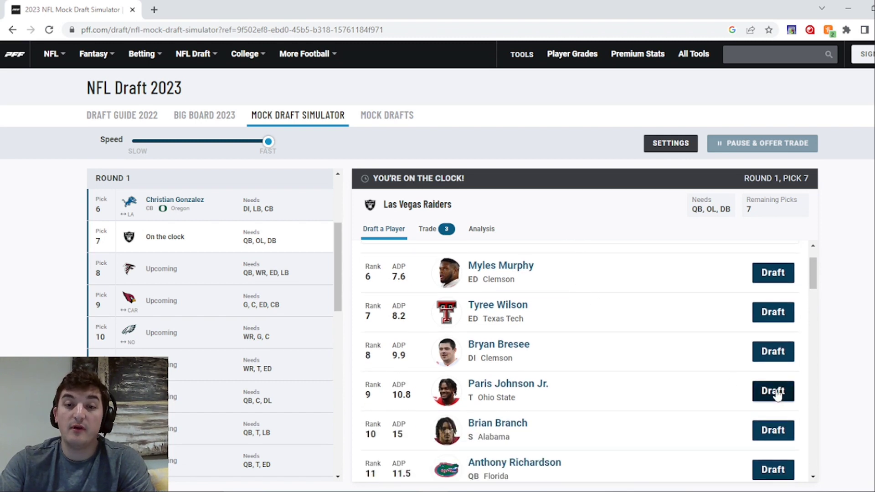
scroll(777, 394, down, 3)
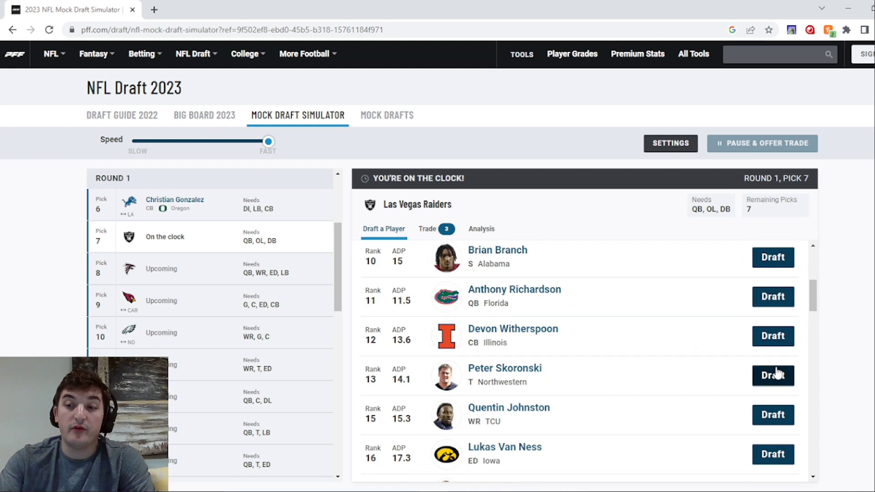
click(778, 373)
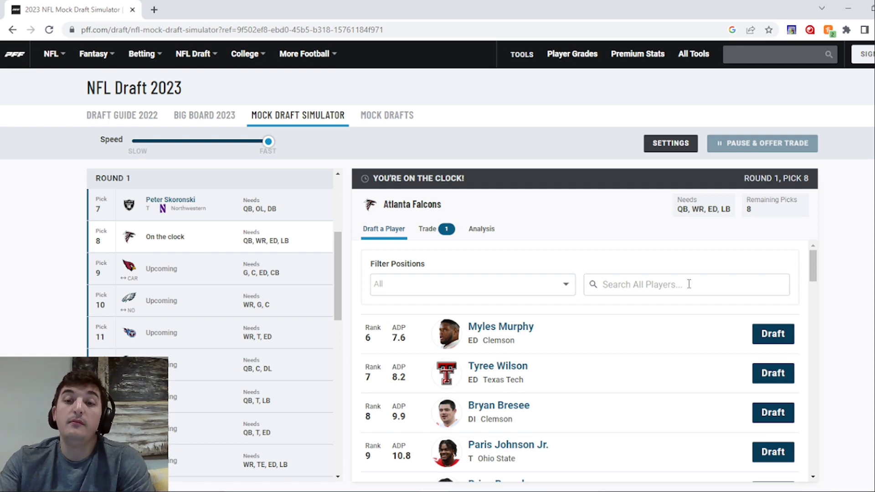
Draft Tyree Wilson for the Atlanta Falcons at pick 8 and Myles Murphy for the Arizona Cardinals at pick 9
click(782, 375)
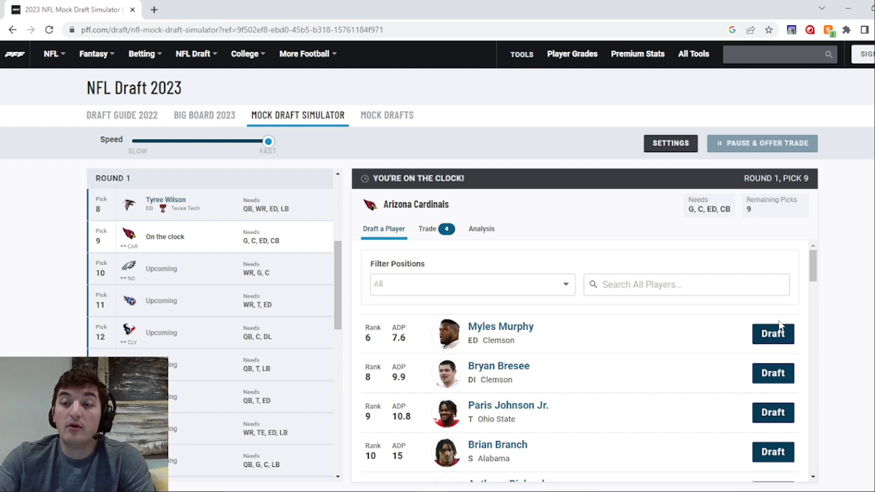
click(773, 335)
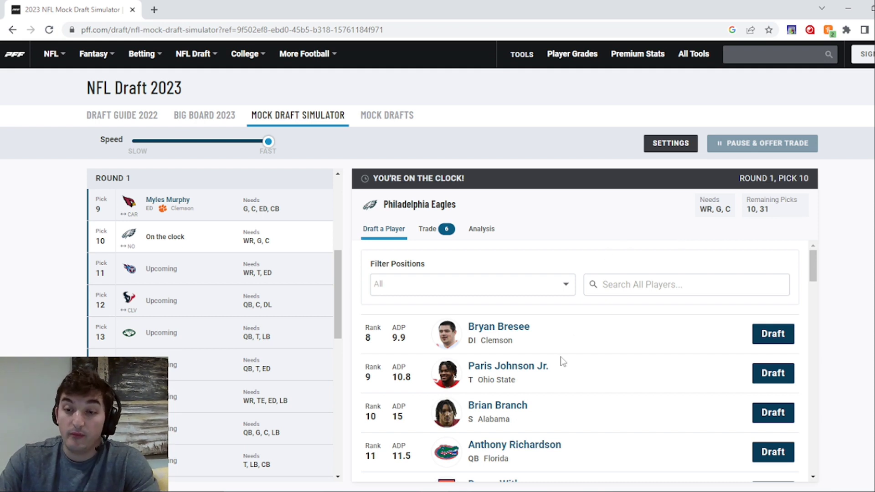
Draft Devon Witherspoon for the Philadelphia Eagles at pick 10 and Paris Johnson Jr. for the Tennessee Titans at pick 11
scroll(563, 361, down, 2)
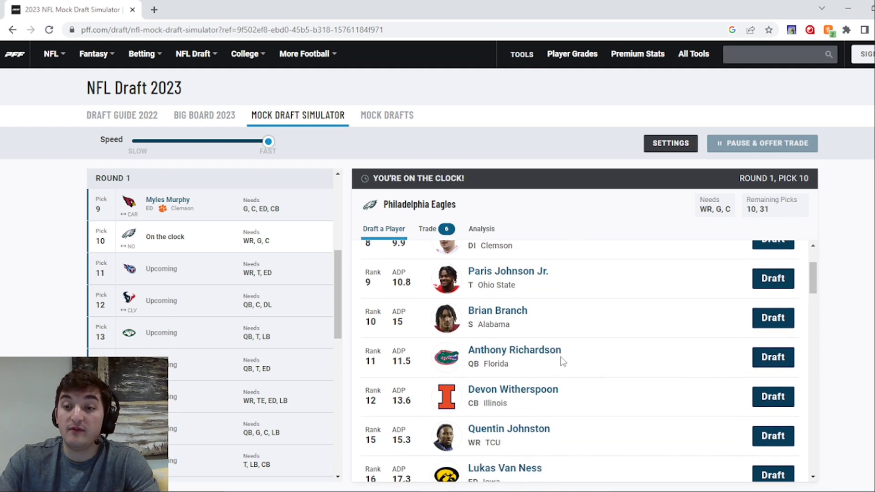
scroll(560, 357, down, 2)
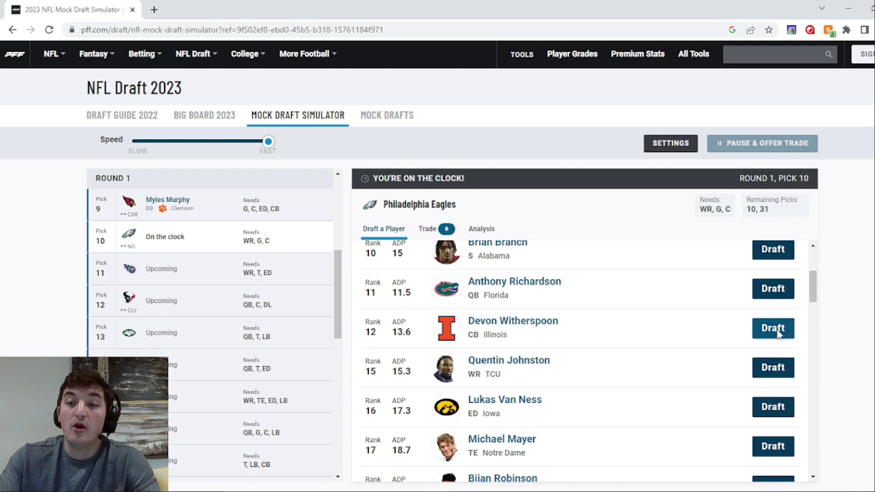
click(778, 335)
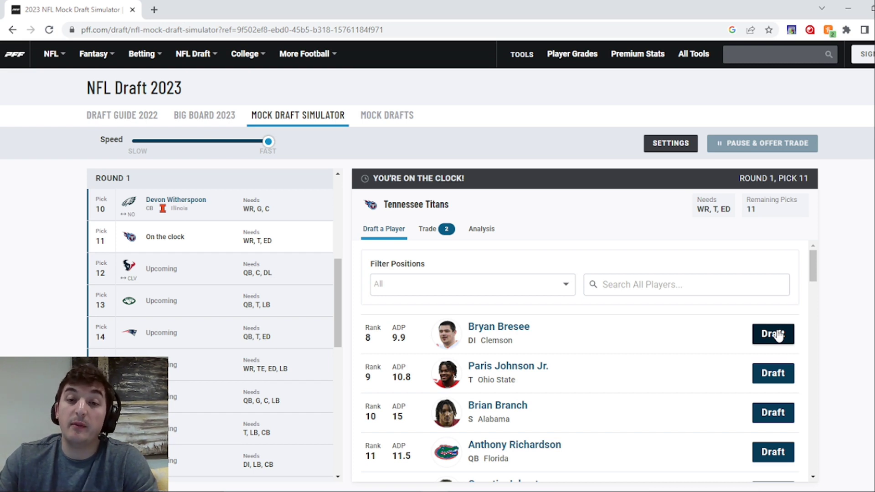
click(774, 373)
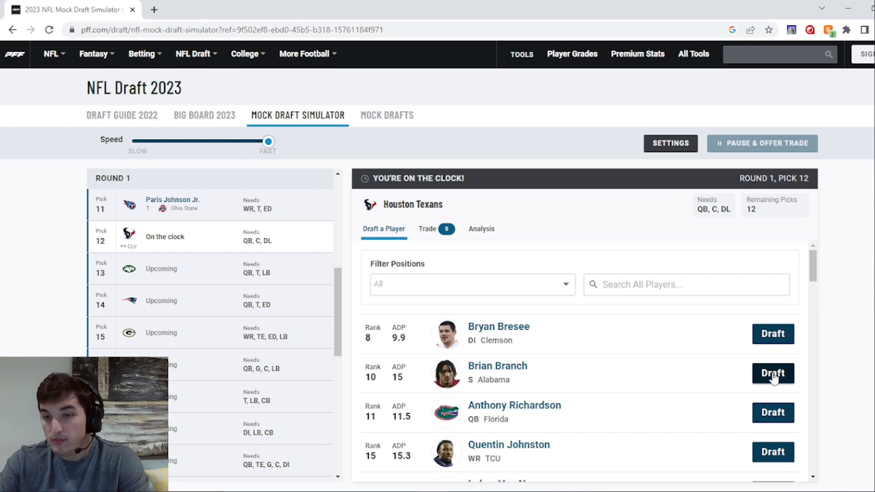
Set up a trade sending the Houston Texans' 2023 pick 12 to the Arizona Cardinals for receiver DeAndre Hopkins
click(429, 230)
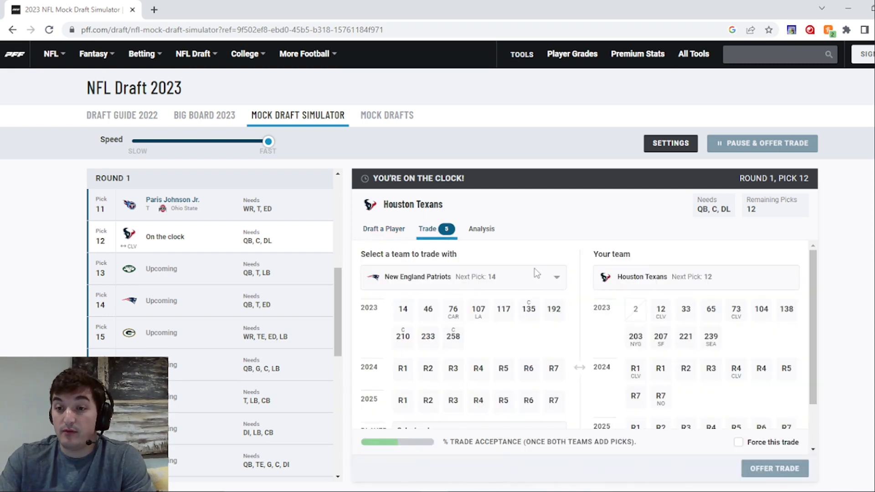
click(511, 277)
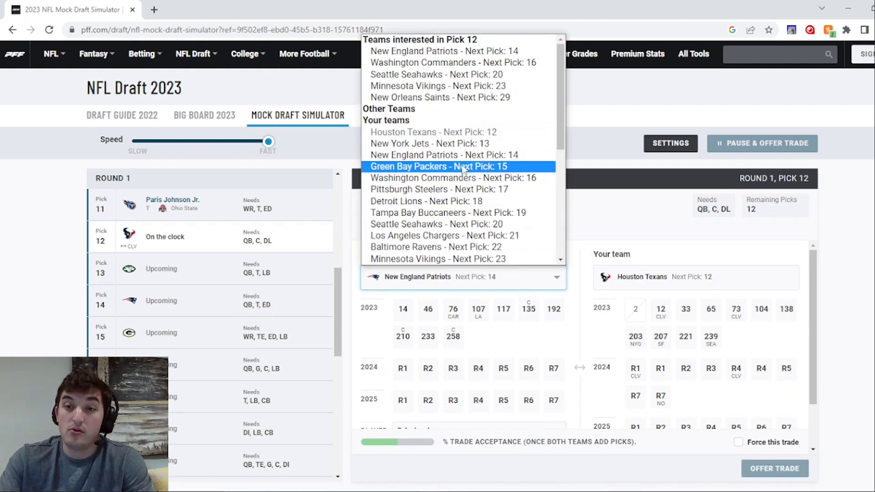
scroll(464, 169, down, 4)
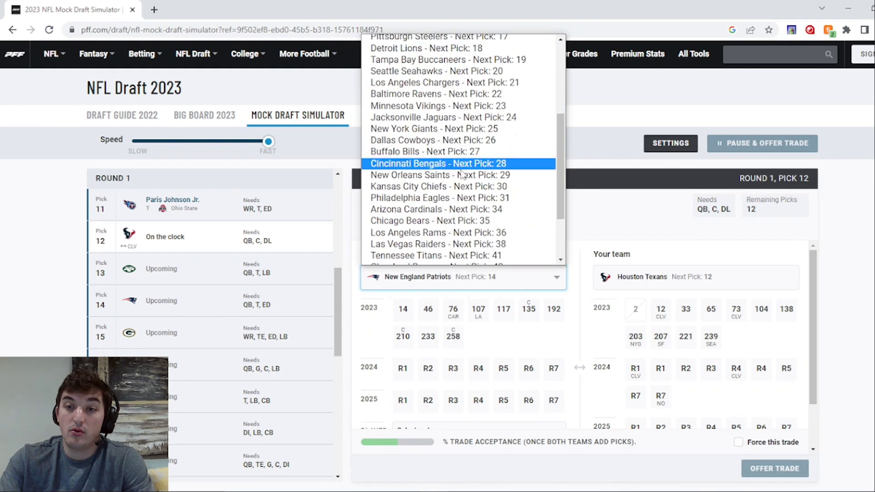
click(455, 211)
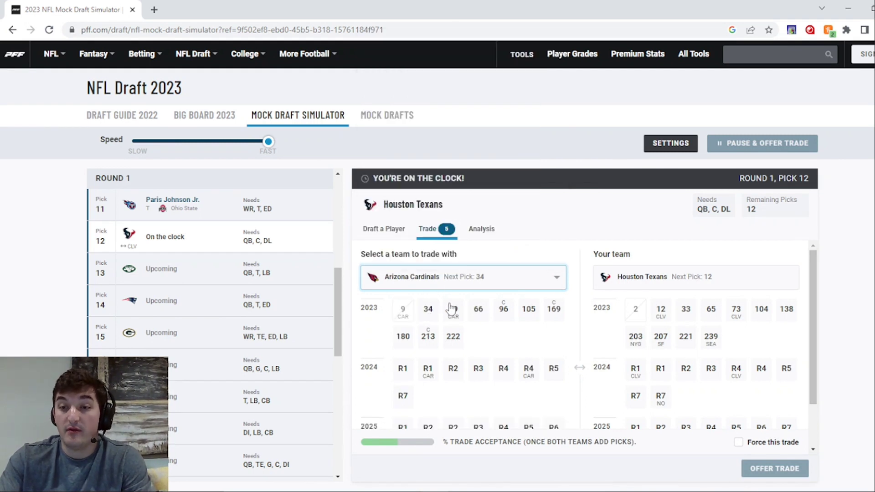
click(661, 313)
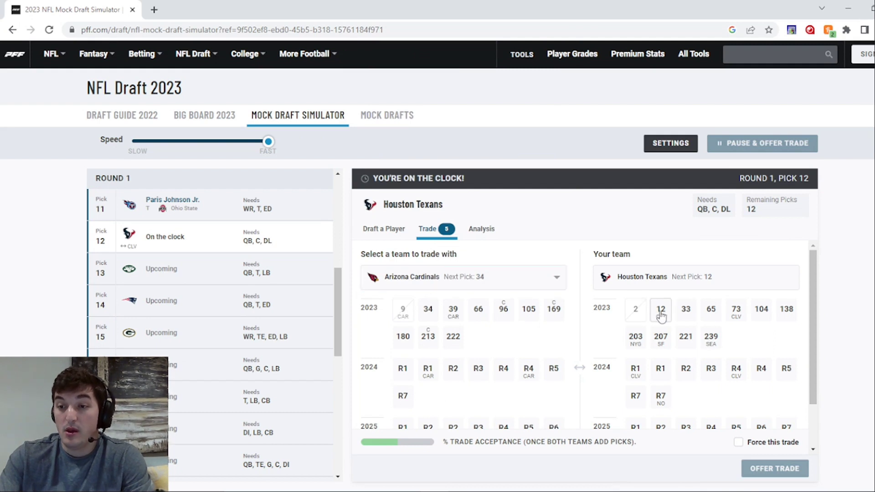
scroll(529, 322, down, 2)
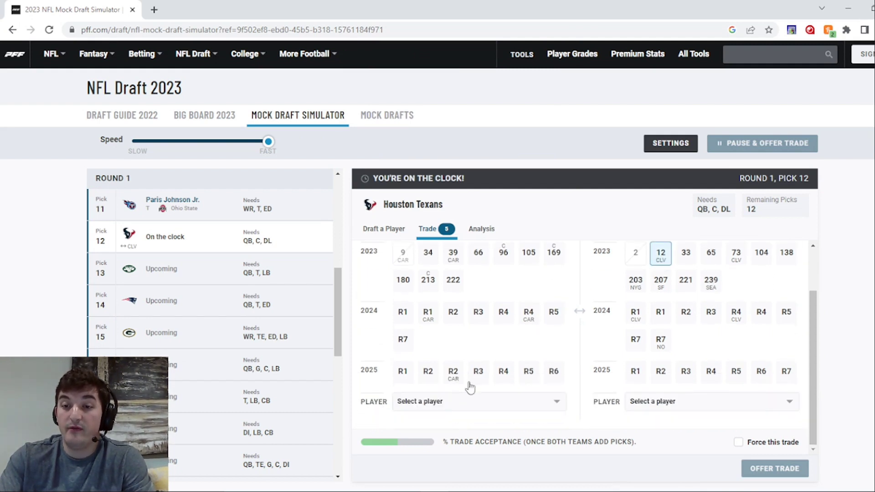
click(468, 404)
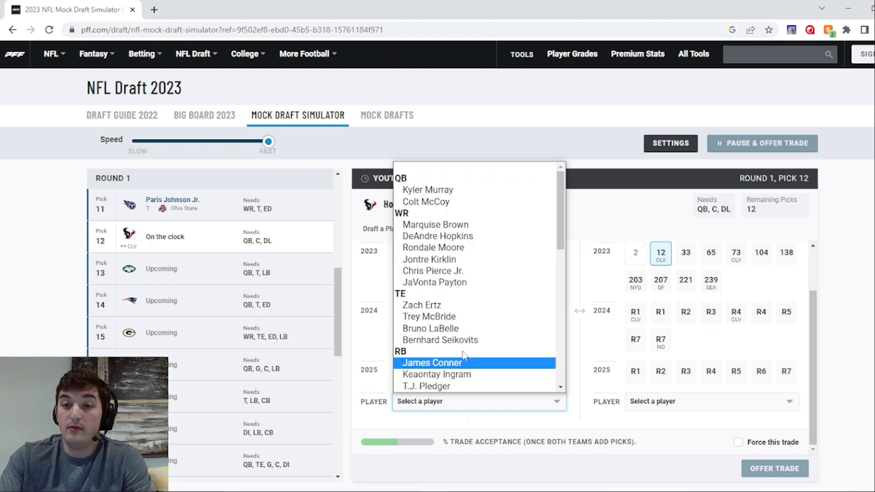
click(471, 237)
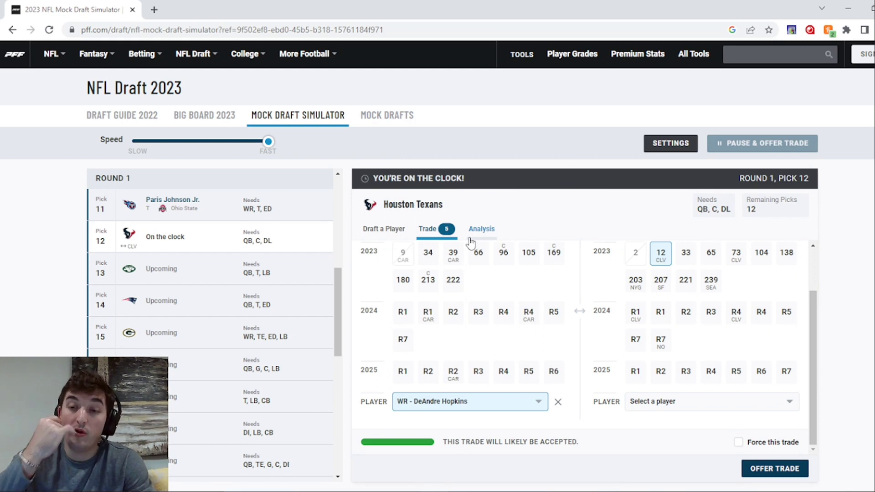
Add Arizona's 2023 pick 34 to the Texans' return alongside DeAndre Hopkins and offer the trade
scroll(465, 283, up, 2)
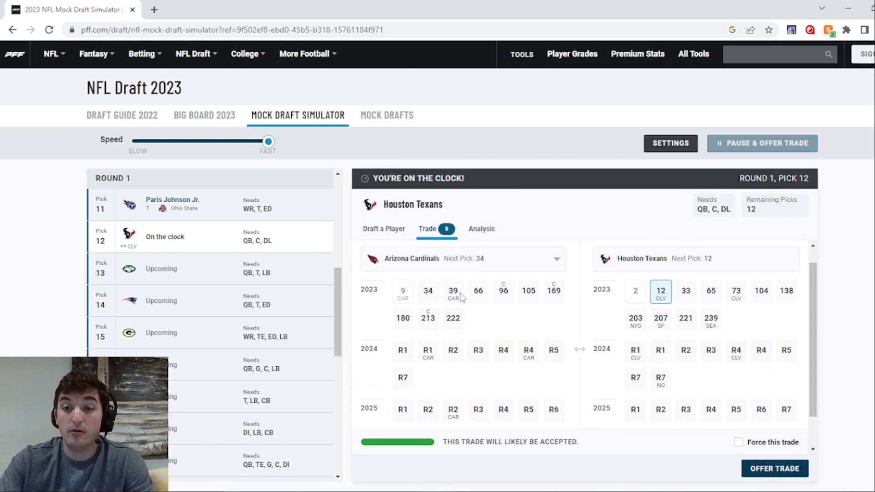
click(477, 313)
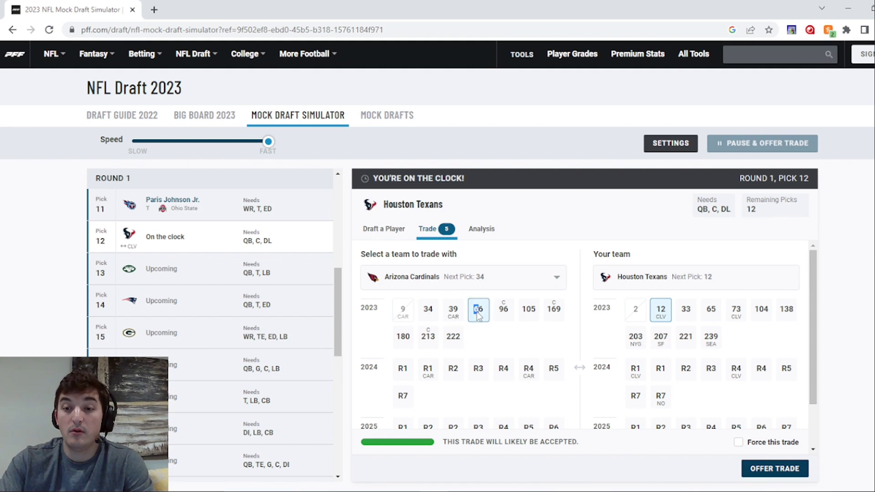
click(453, 319)
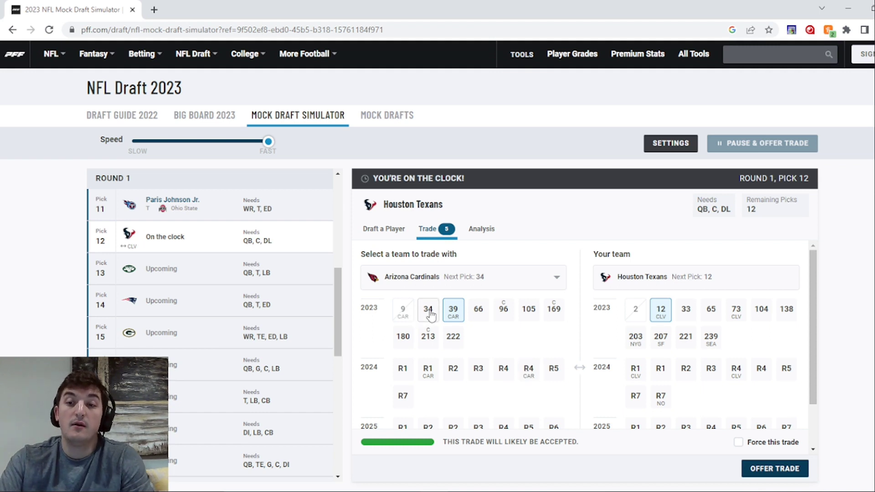
click(451, 315)
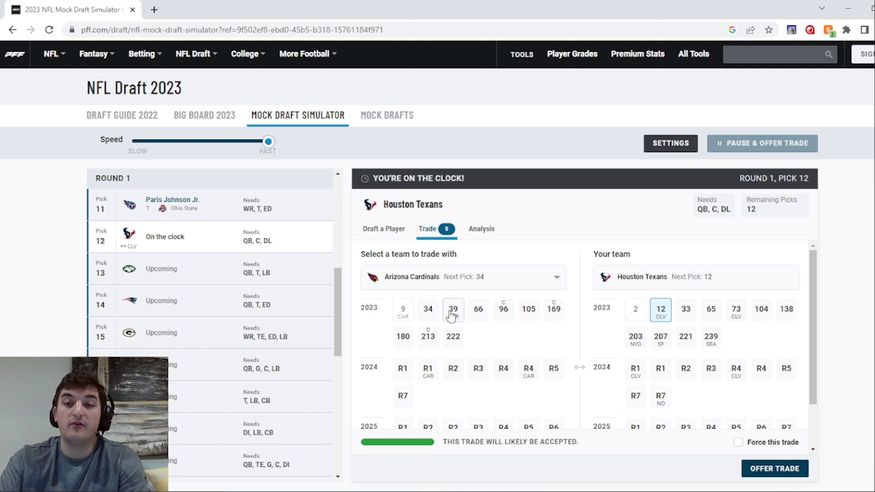
click(429, 311)
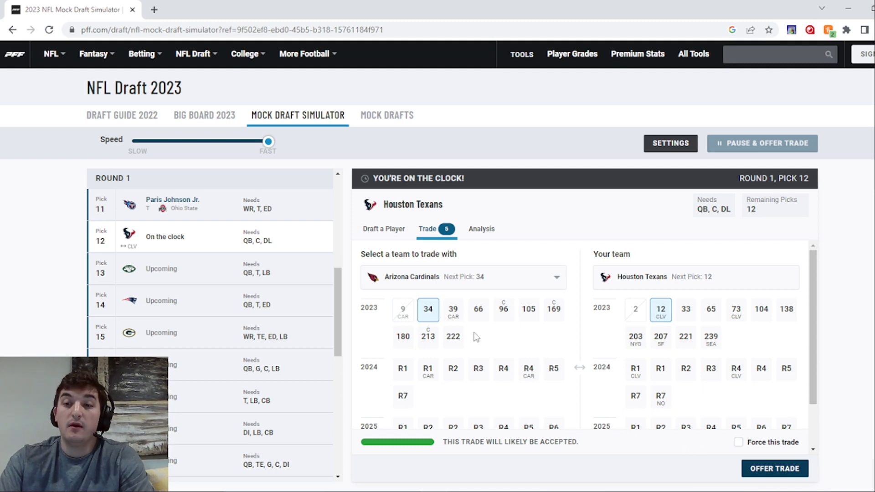
scroll(463, 324, down, 2)
scroll(463, 324, up, 2)
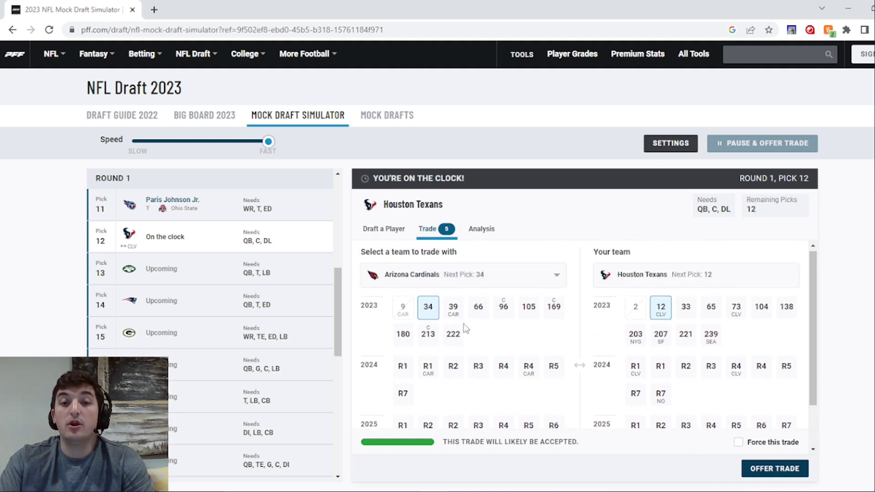
scroll(463, 324, down, 2)
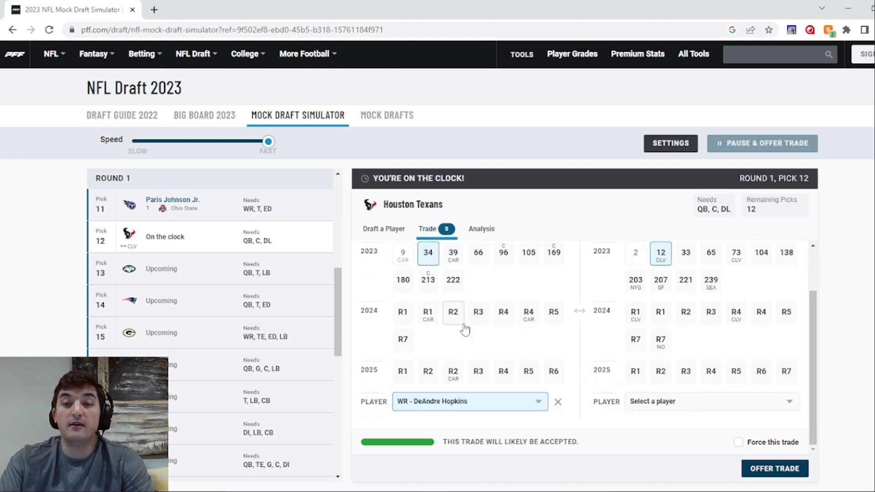
scroll(465, 328, up, 2)
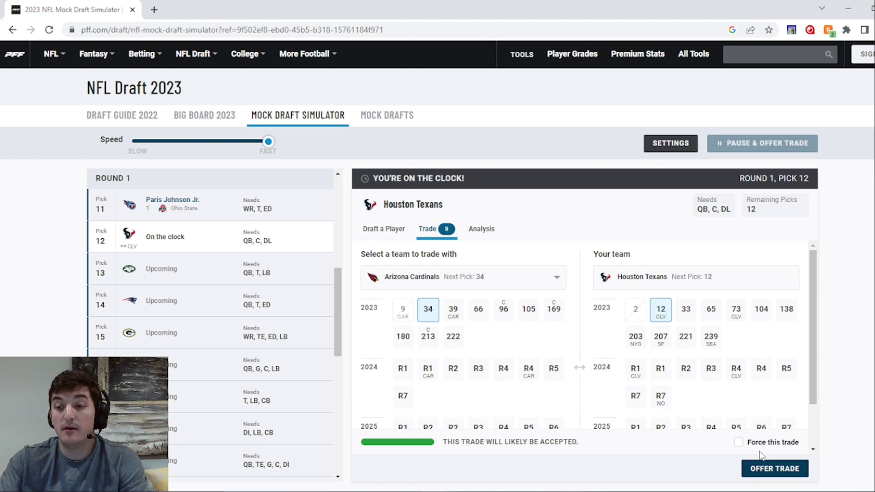
click(756, 469)
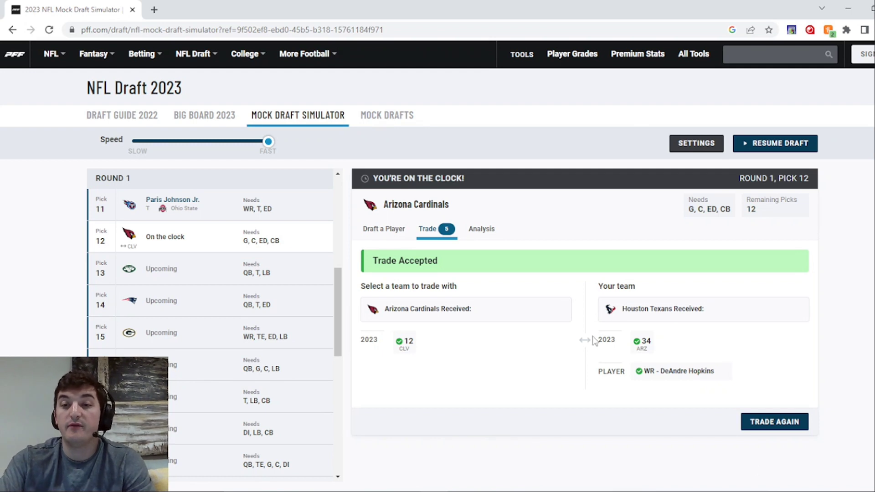
Draft receiver Quentin Johnston for the Arizona Cardinals at pick 12
click(369, 232)
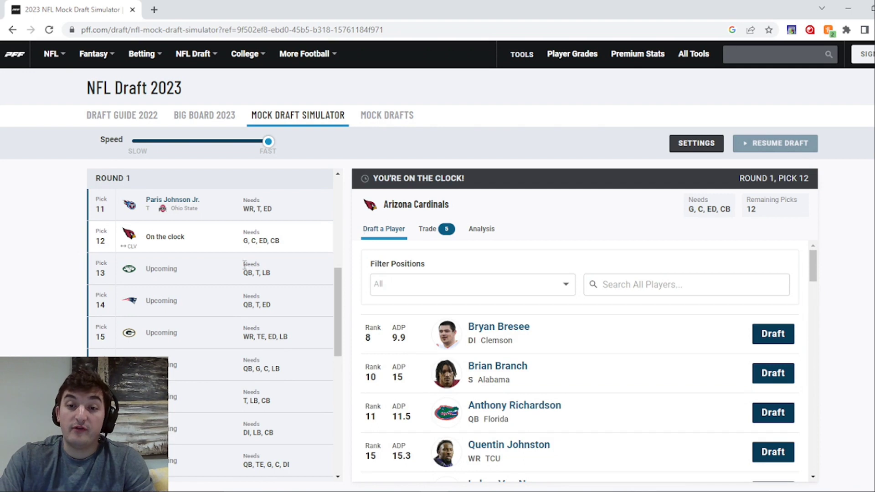
scroll(236, 268, up, 6)
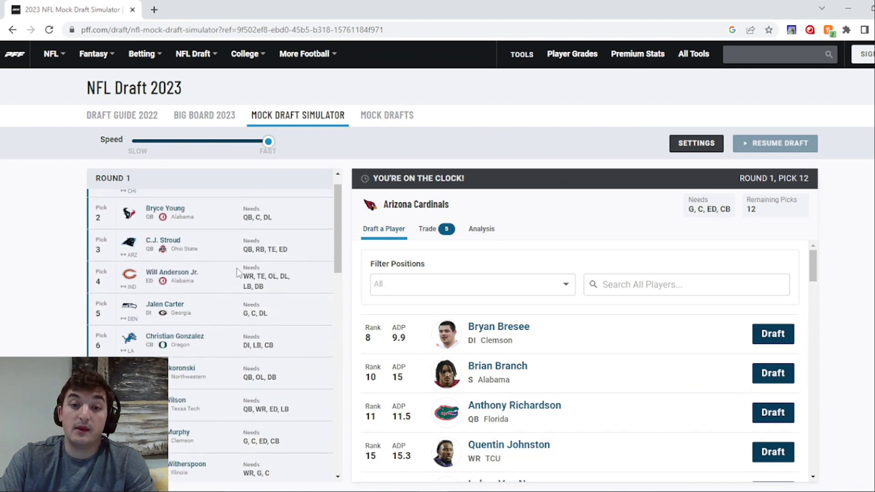
scroll(236, 268, down, 1)
scroll(237, 272, down, 2)
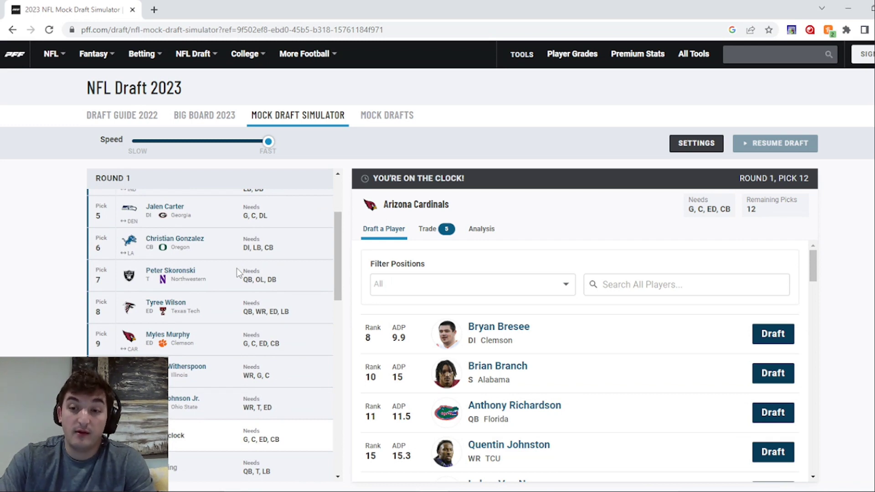
scroll(236, 273, down, 4)
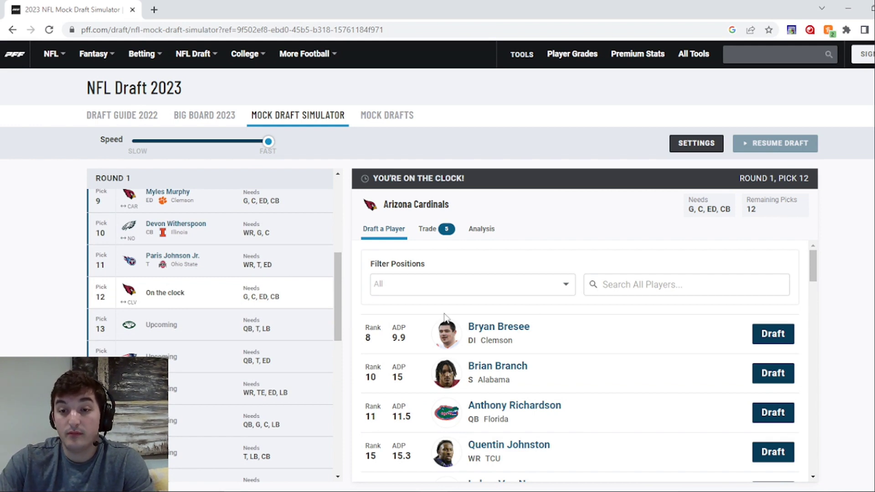
scroll(446, 318, down, 3)
scroll(445, 318, down, 1)
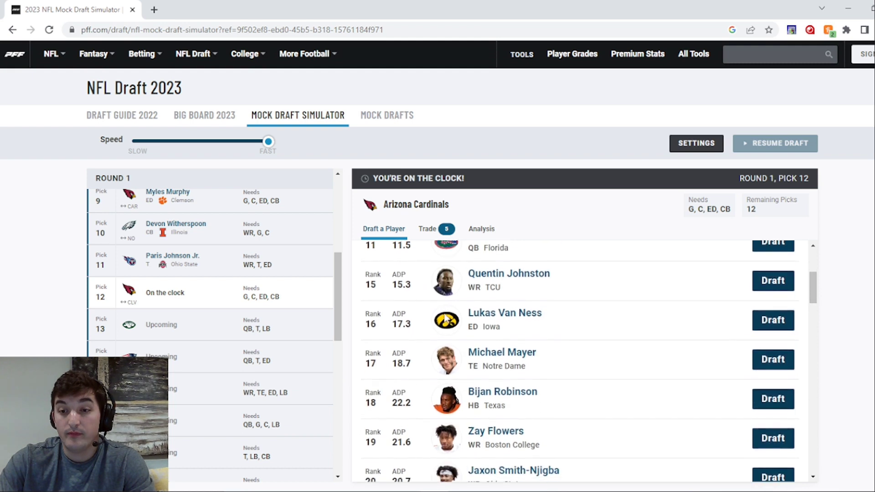
click(774, 272)
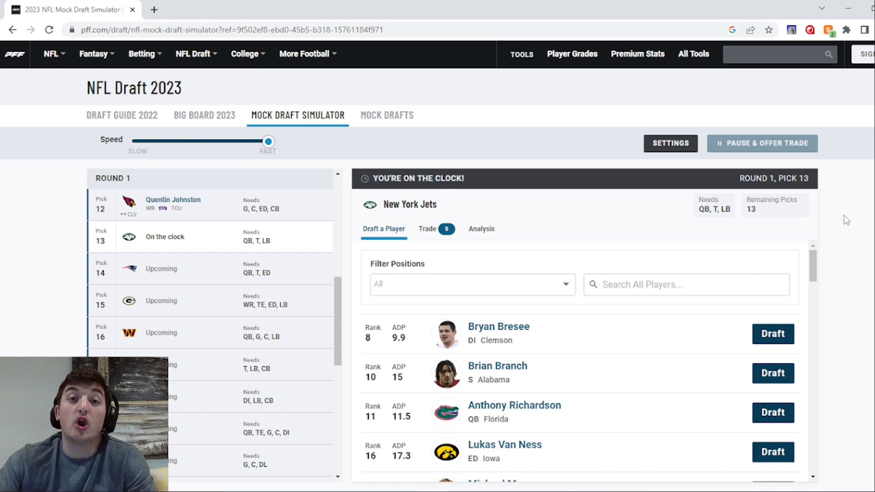
Start a trade from the New York Jets with the Baltimore Ravens, requesting quarterback Lamar Jackson
click(426, 234)
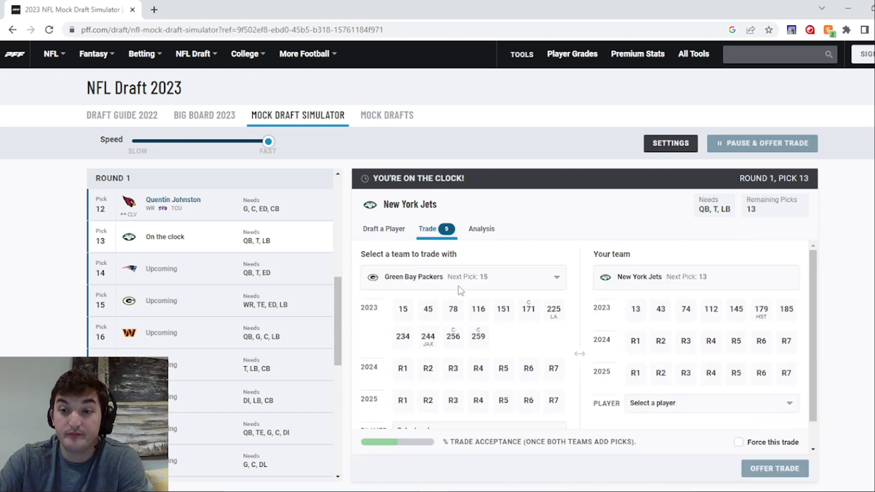
click(470, 279)
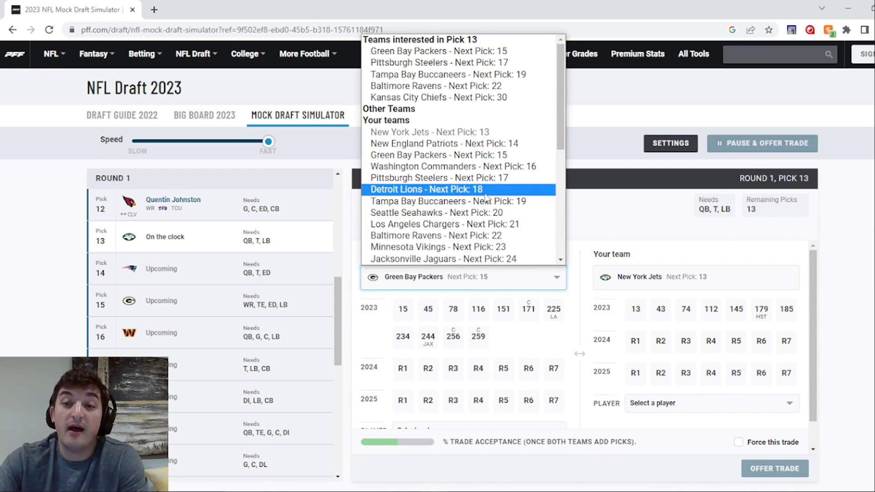
click(479, 236)
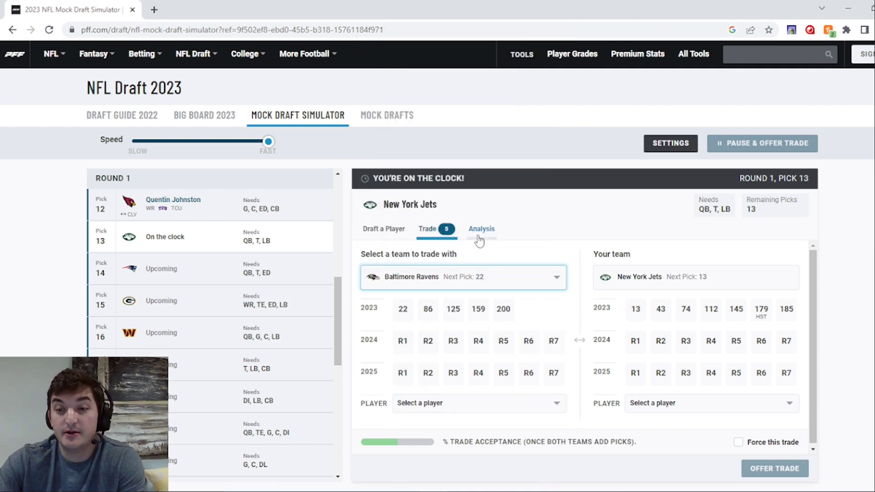
scroll(478, 239, down, 2)
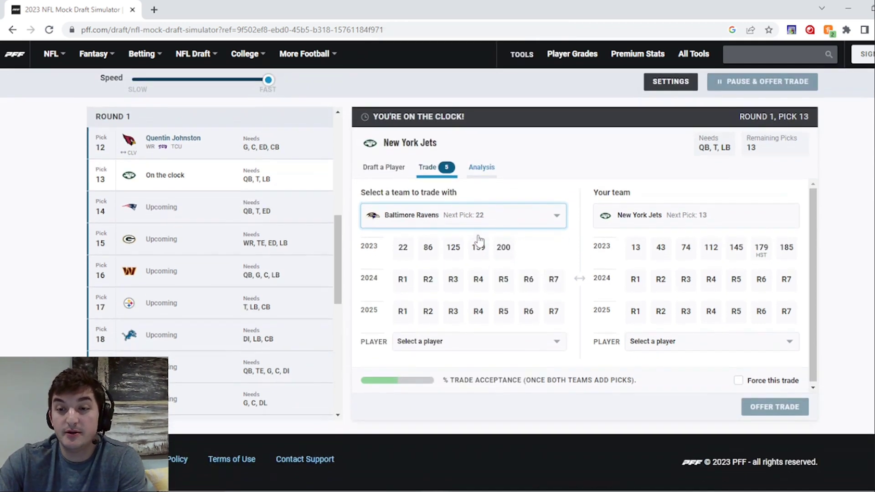
click(450, 346)
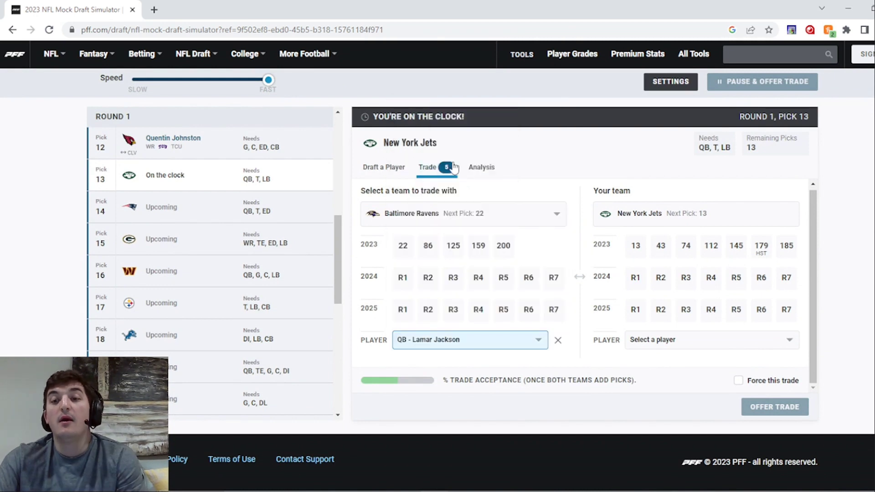
Give up the Jets' 2023 picks 13 and 43, 2024 first- and second-rounders and 2025 third-rounder, and force the trade
click(638, 252)
click(637, 279)
click(657, 286)
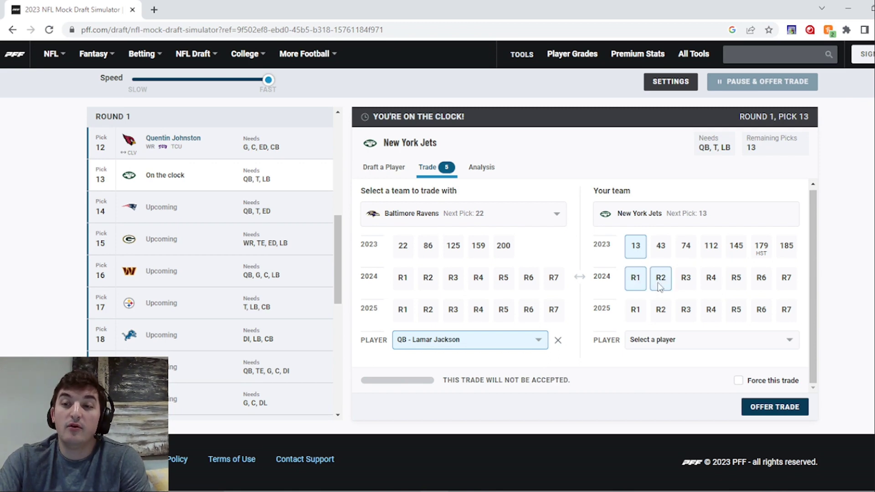
click(667, 253)
click(686, 311)
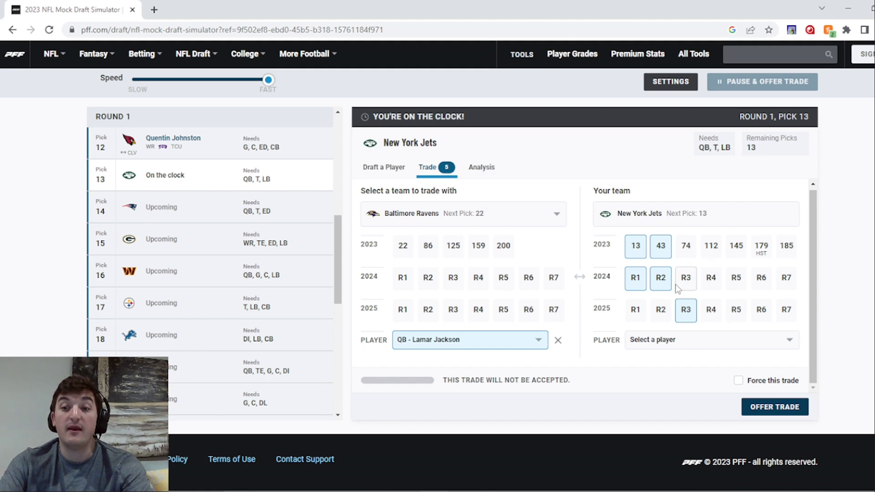
click(739, 381)
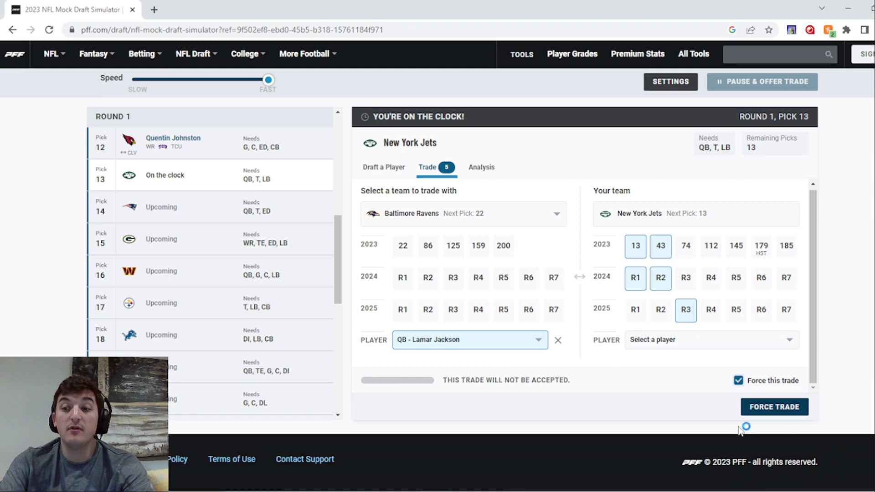
click(756, 410)
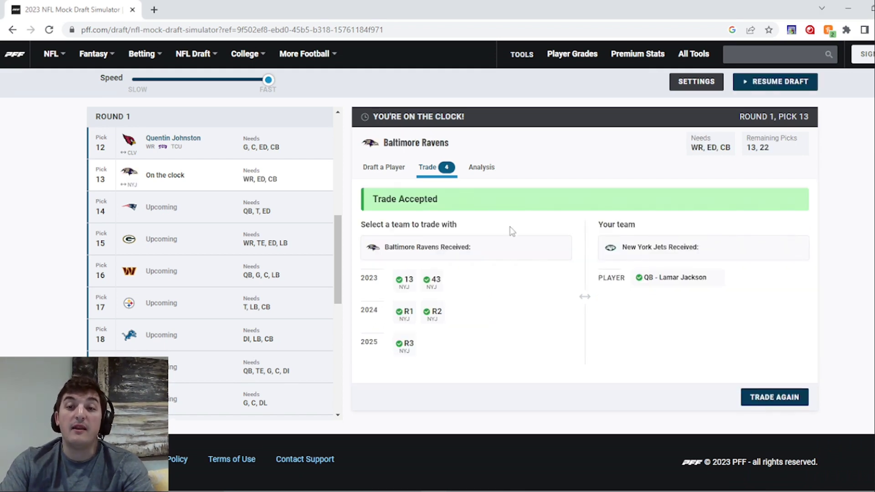
Draft quarterback Anthony Richardson for the Baltimore Ravens at pick 13
click(400, 169)
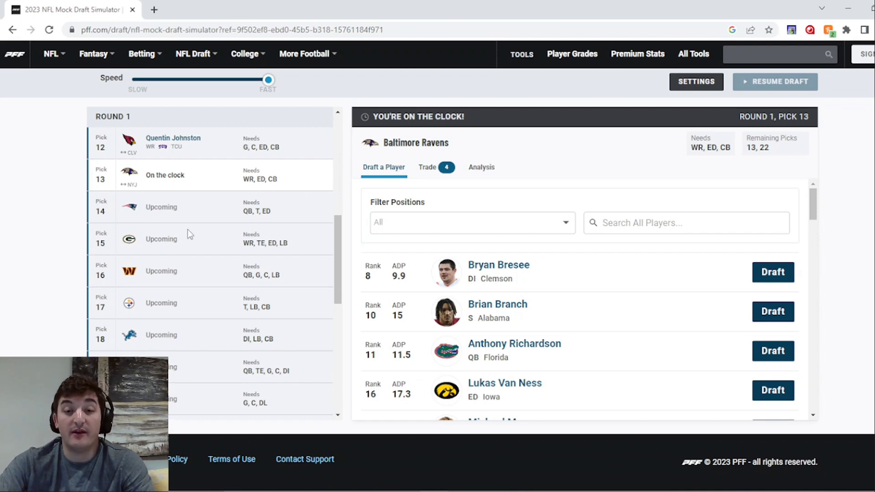
scroll(190, 235, down, 3)
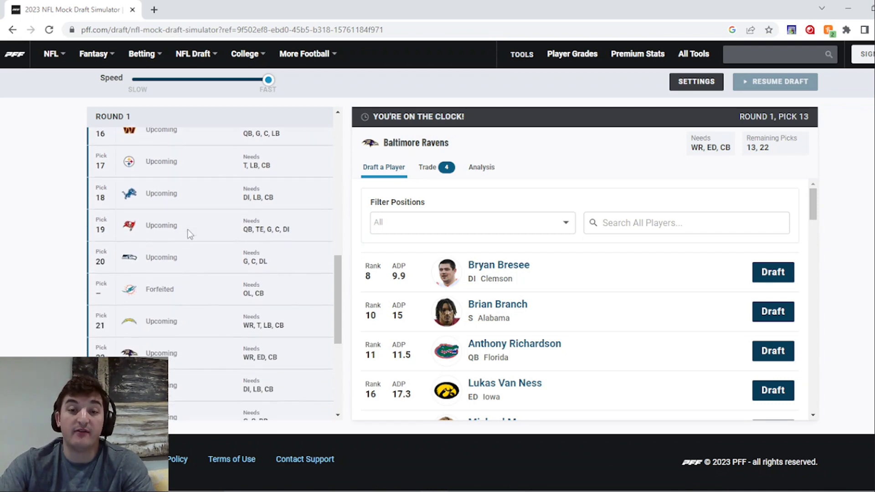
scroll(190, 235, up, 5)
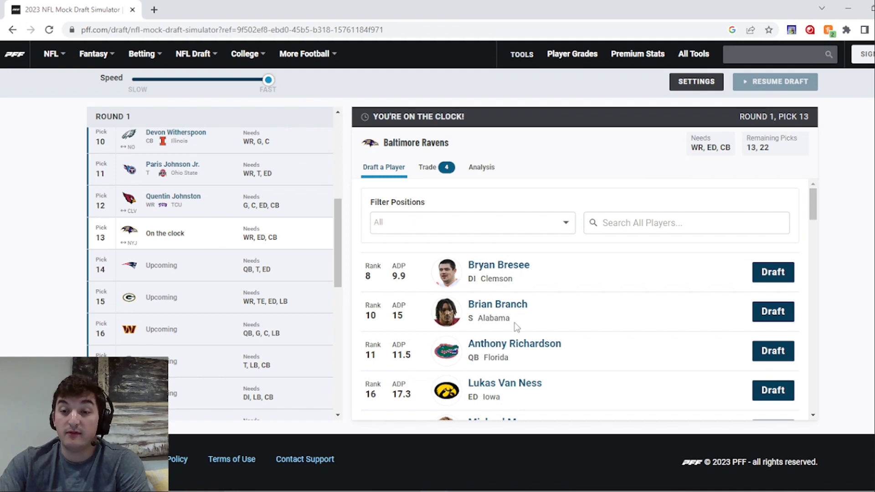
scroll(516, 327, up, 1)
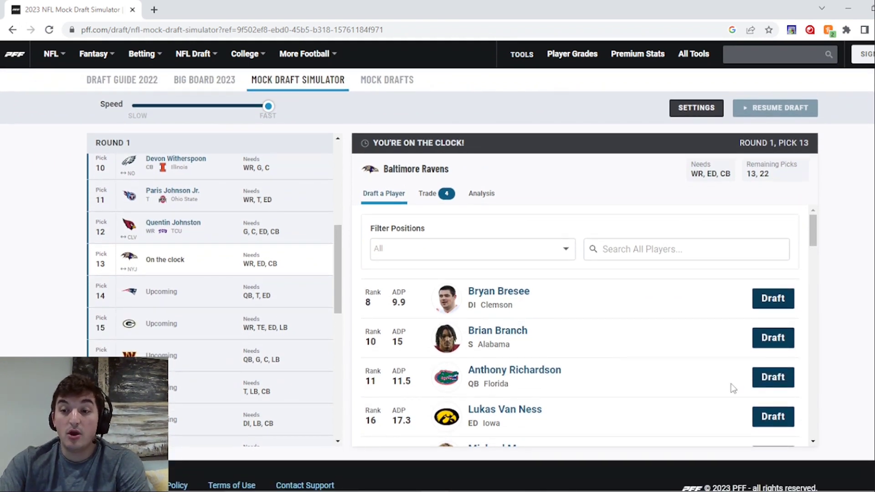
click(767, 378)
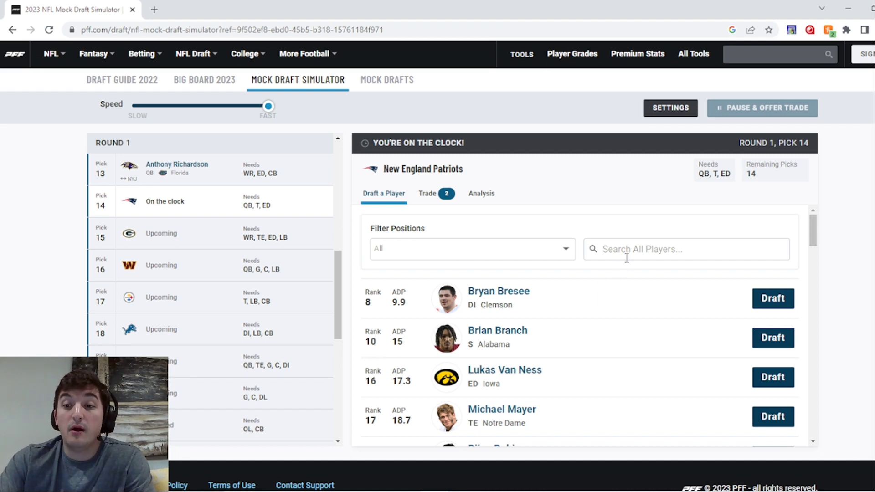
Draft Jordan Addison for the New England Patriots at pick 14 and Michael Mayer for the Green Bay Packers at pick 15
scroll(627, 258, down, 4)
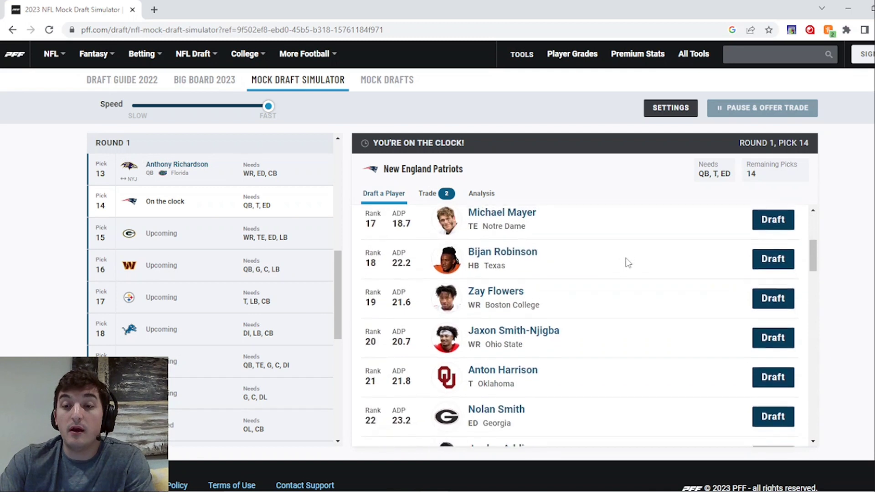
scroll(628, 263, down, 1)
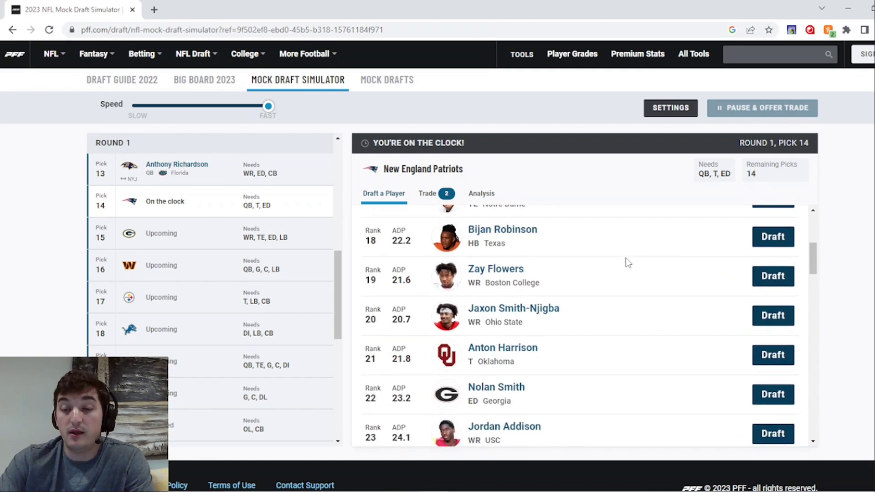
scroll(628, 263, down, 3)
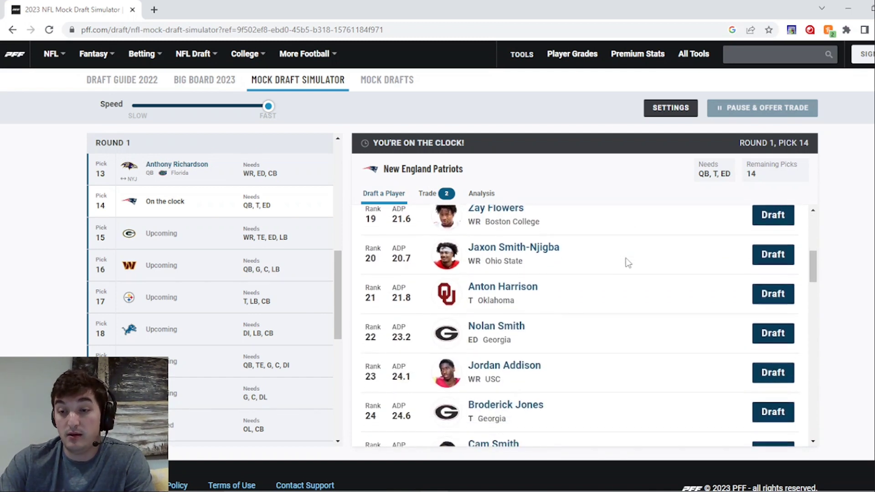
click(758, 370)
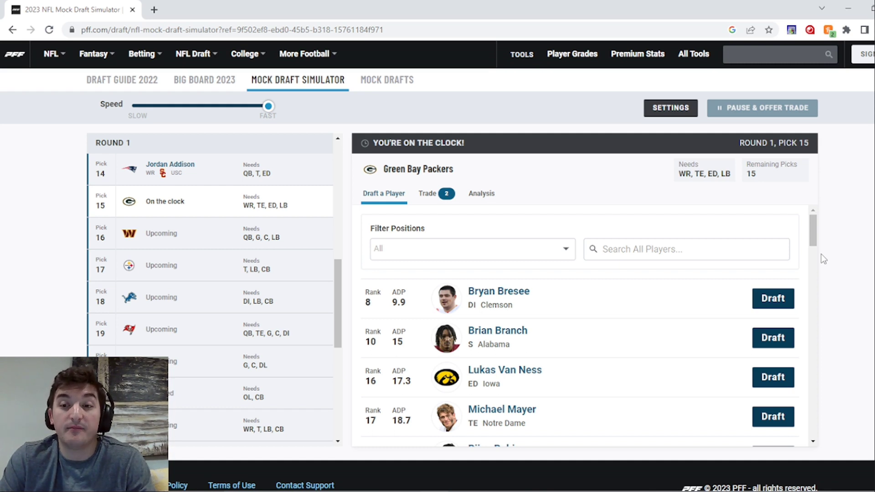
click(773, 417)
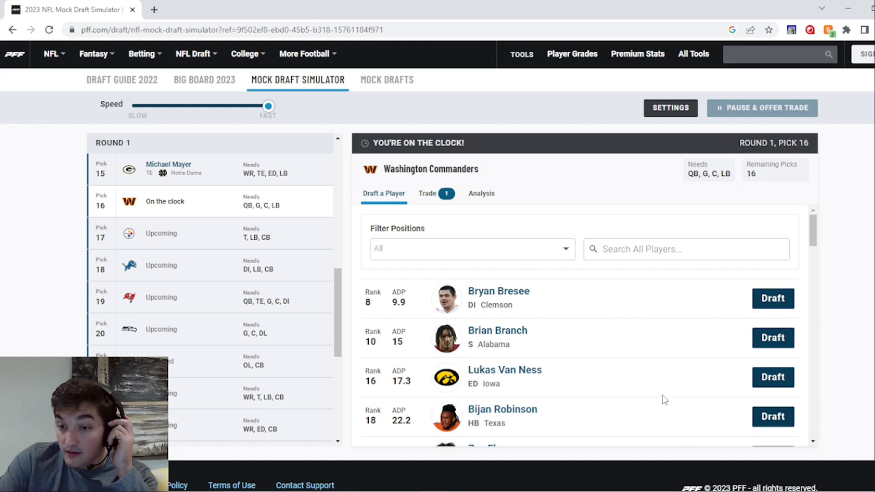
Filter the available players to cornerbacks (CB) and draft Cam Smith for the Washington Commanders at pick 16
scroll(646, 382, down, 2)
scroll(644, 377, up, 2)
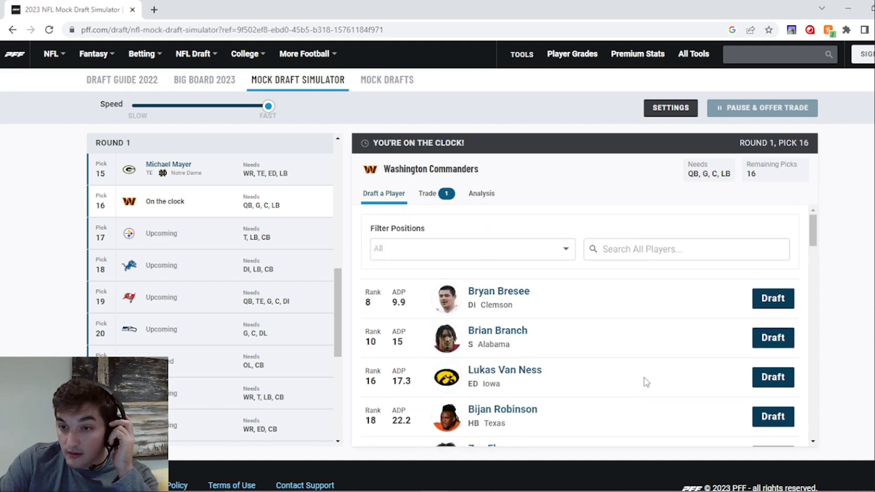
scroll(538, 337, down, 5)
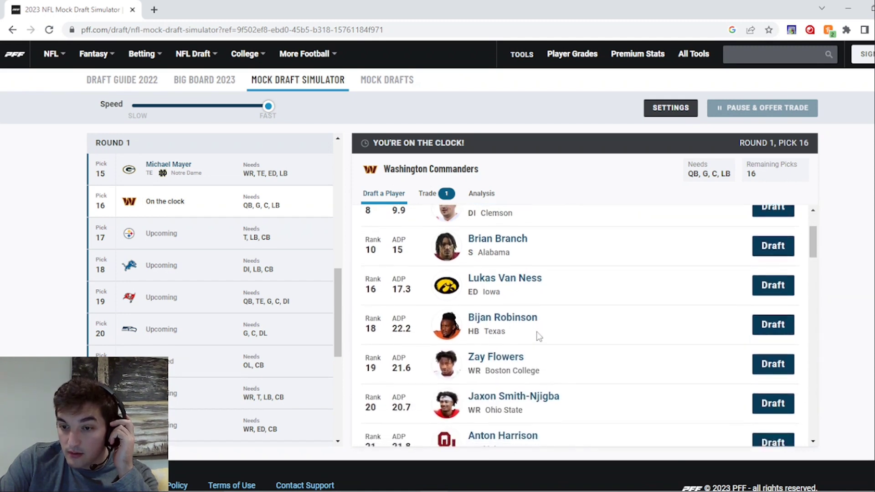
scroll(538, 337, down, 3)
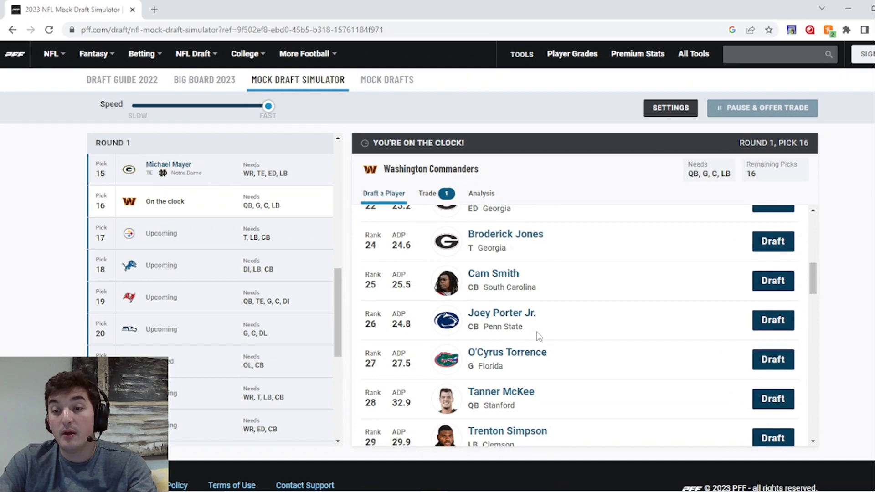
scroll(538, 336, down, 4)
scroll(538, 336, up, 3)
scroll(507, 264, up, 10)
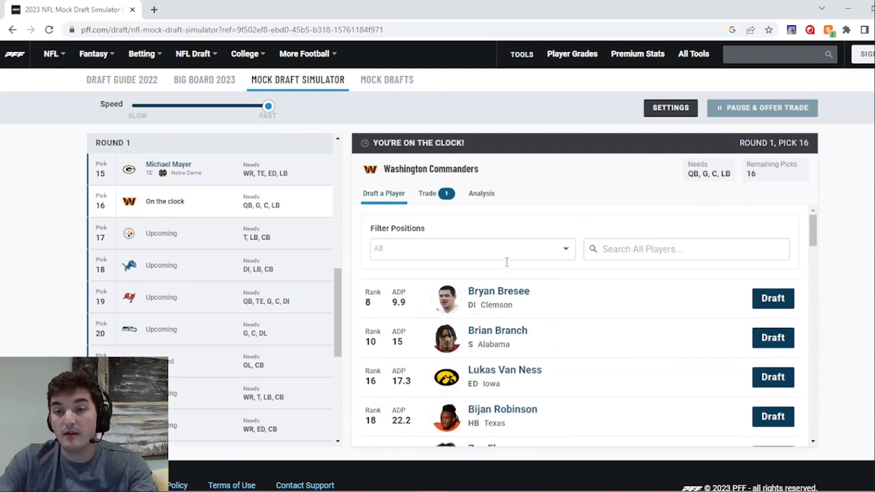
click(525, 250)
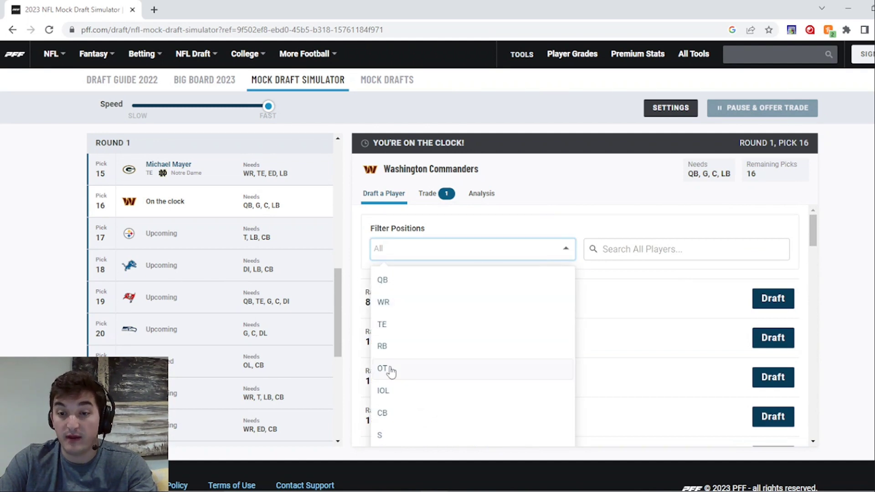
click(384, 413)
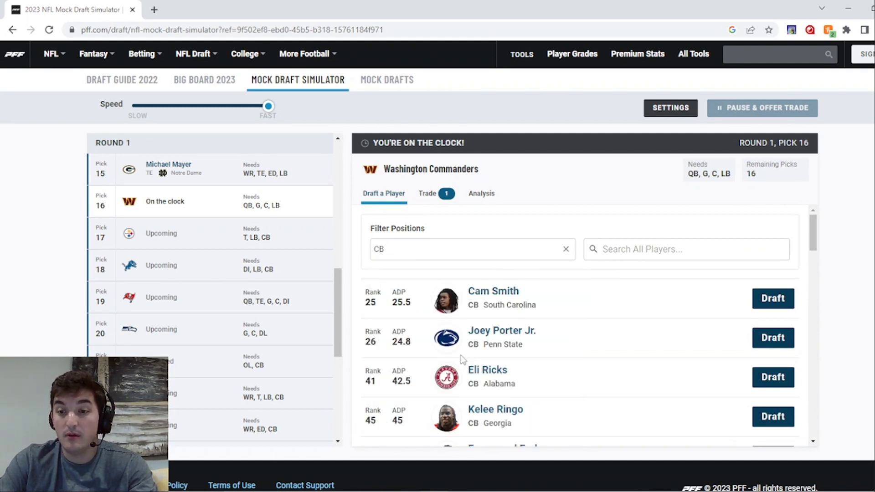
click(766, 304)
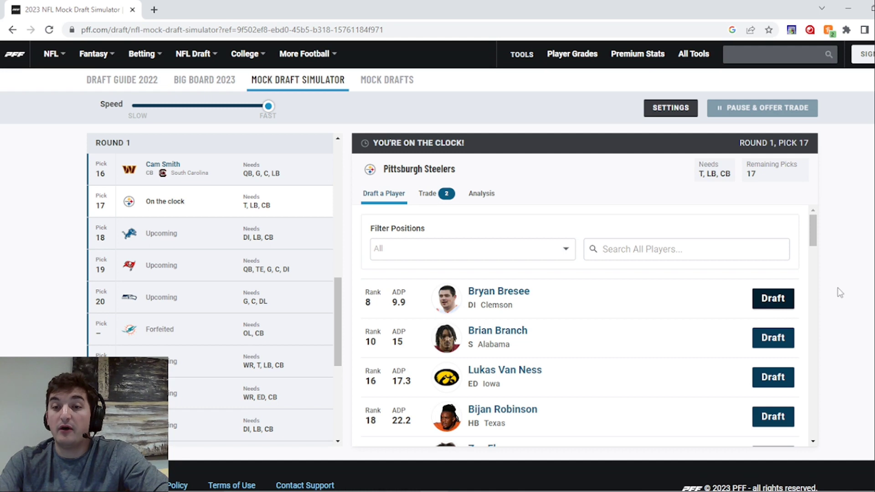
Draft tackle Broderick Jones for the Pittsburgh Steelers at pick 17
scroll(669, 344, down, 4)
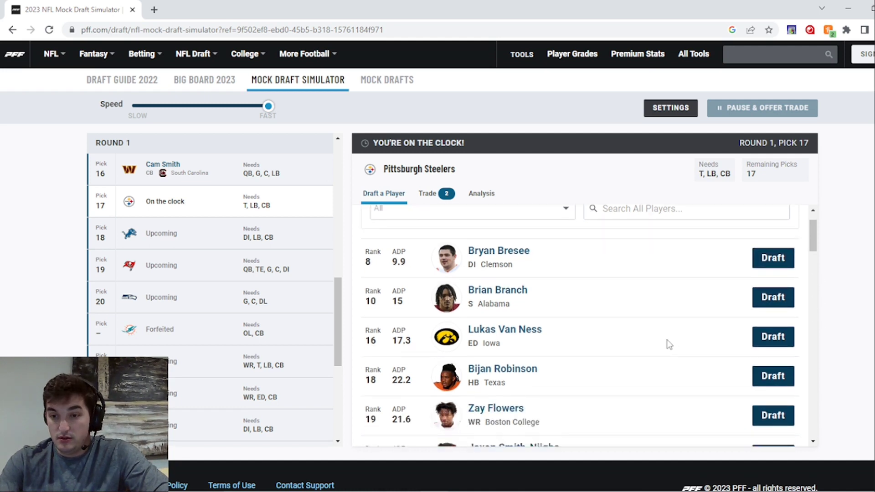
scroll(735, 351, up, 4)
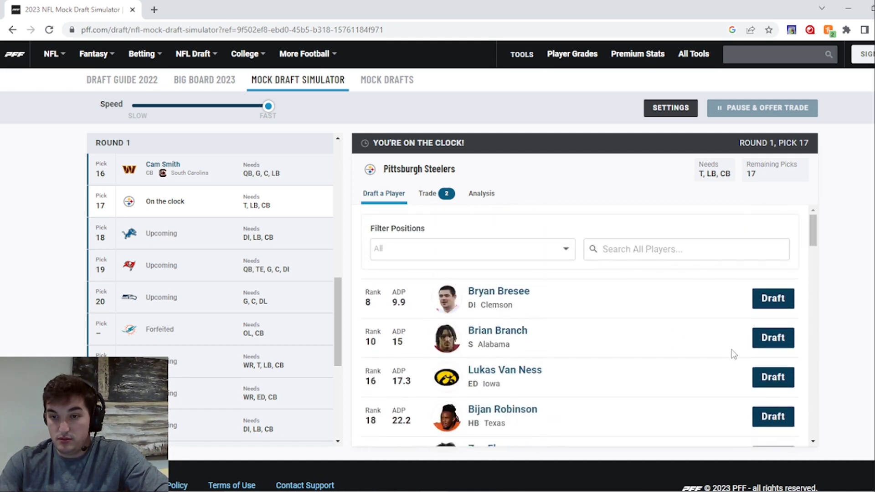
scroll(733, 355, down, 5)
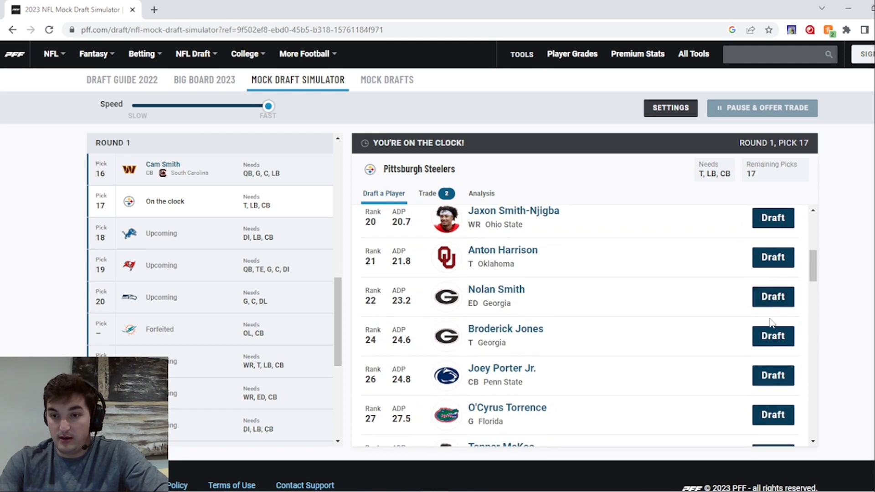
click(772, 338)
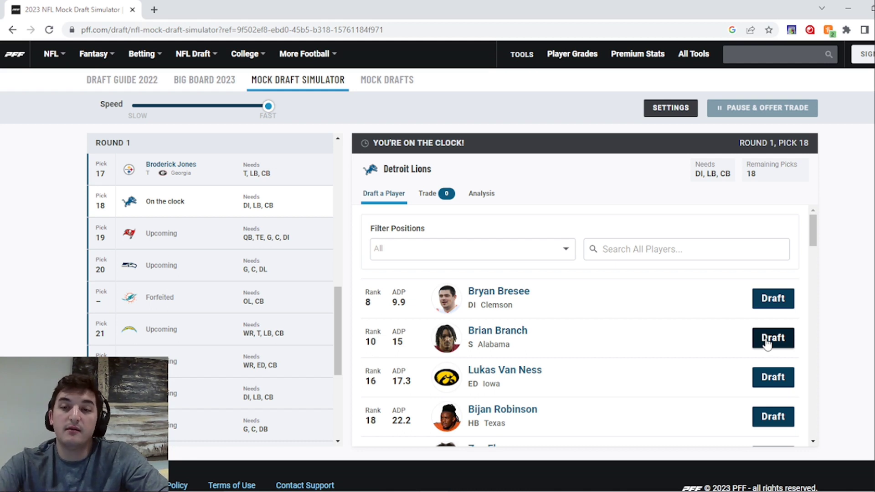
Draft edge defender Lukas Van Ness for the Detroit Lions at pick 18
scroll(233, 205, up, 10)
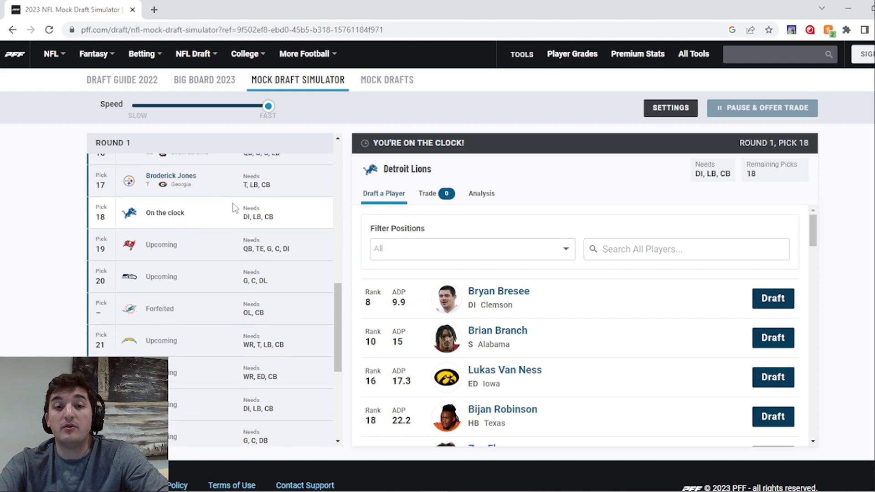
scroll(234, 207, down, 10)
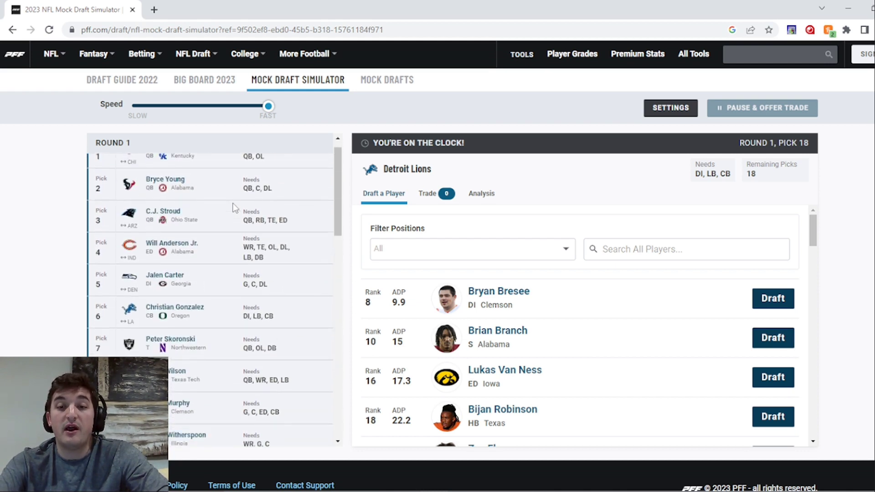
scroll(233, 206, down, 1)
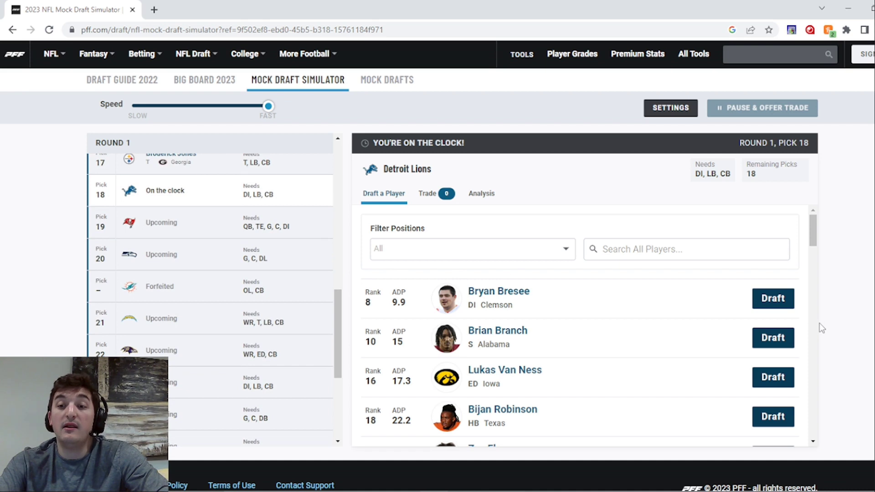
click(774, 378)
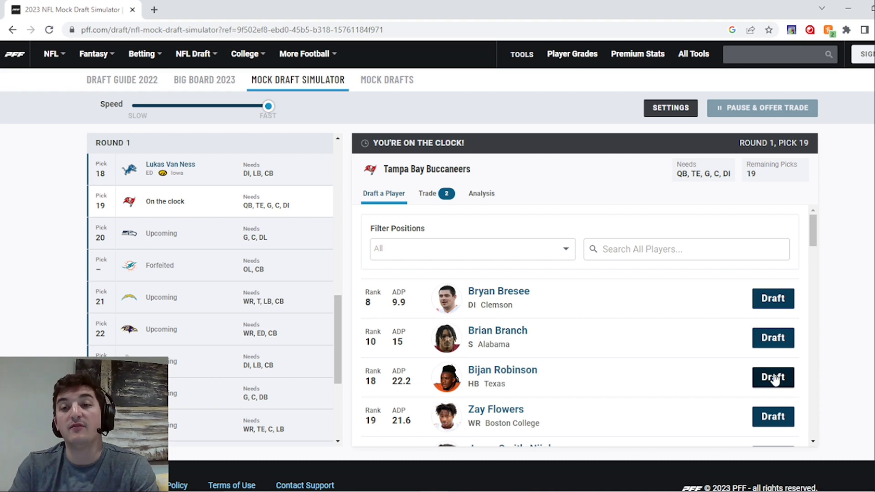
Filter the available players to quarterbacks (QB) and draft Hendon Hooker for the Tampa Bay Buccaneers at pick 19
click(568, 253)
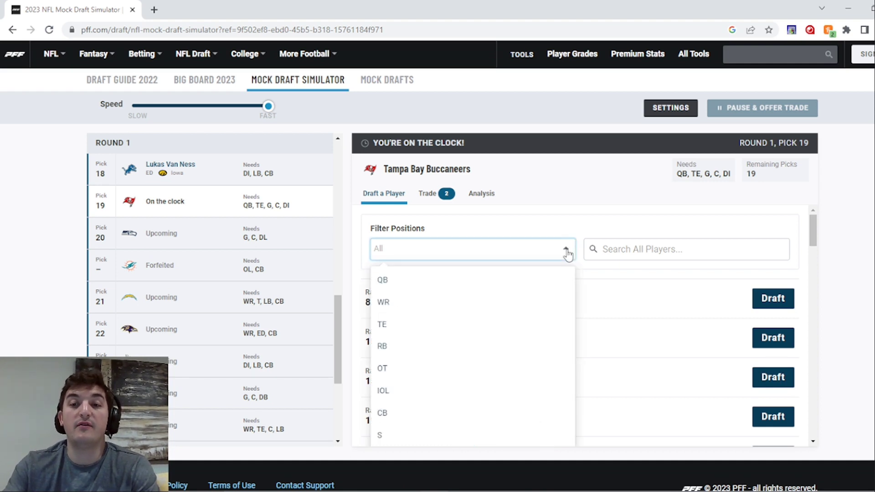
click(391, 281)
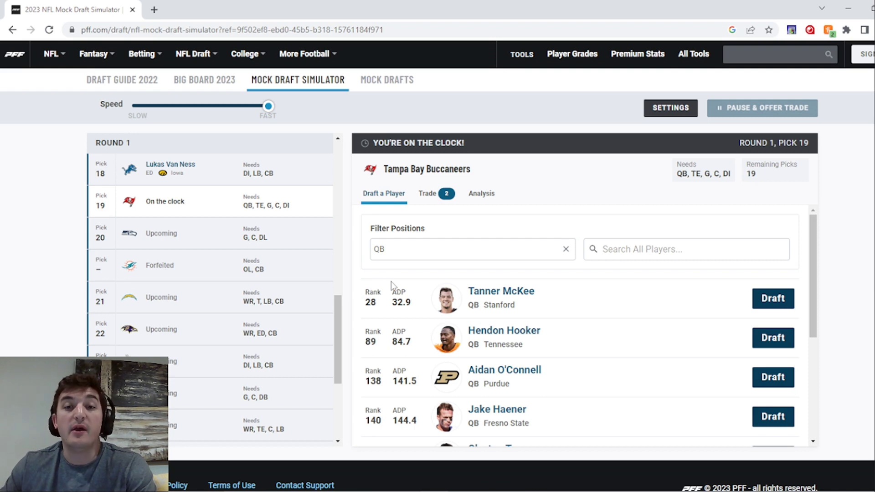
click(782, 338)
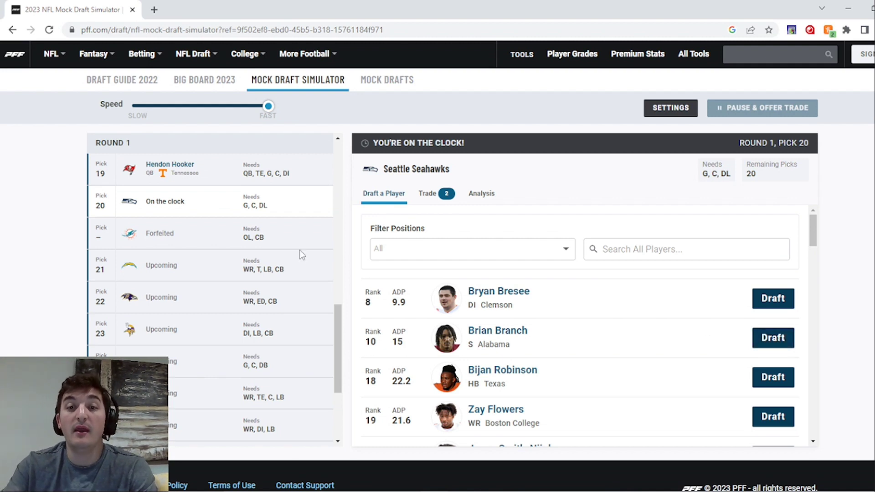
Review the first-round picks made so far, from pick 1 down to the Seattle Seahawks' pick 20
scroll(182, 222, up, 5)
scroll(182, 222, up, 4)
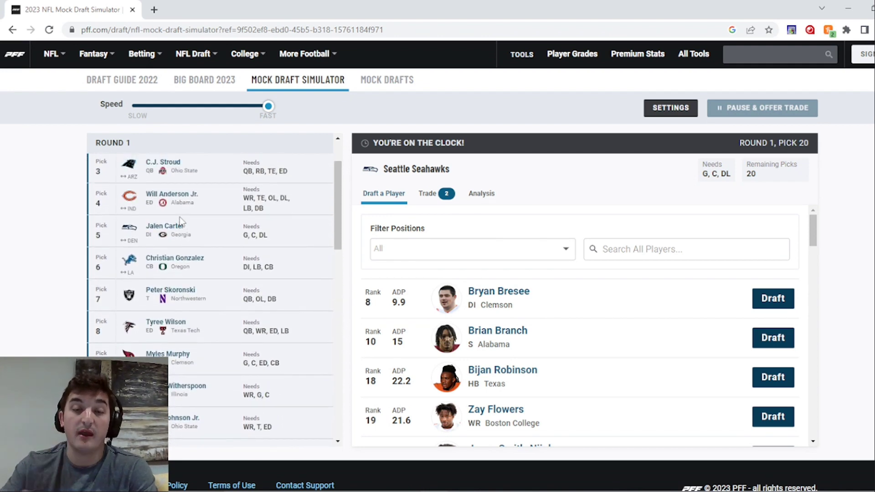
scroll(181, 222, up, 1)
scroll(181, 222, down, 3)
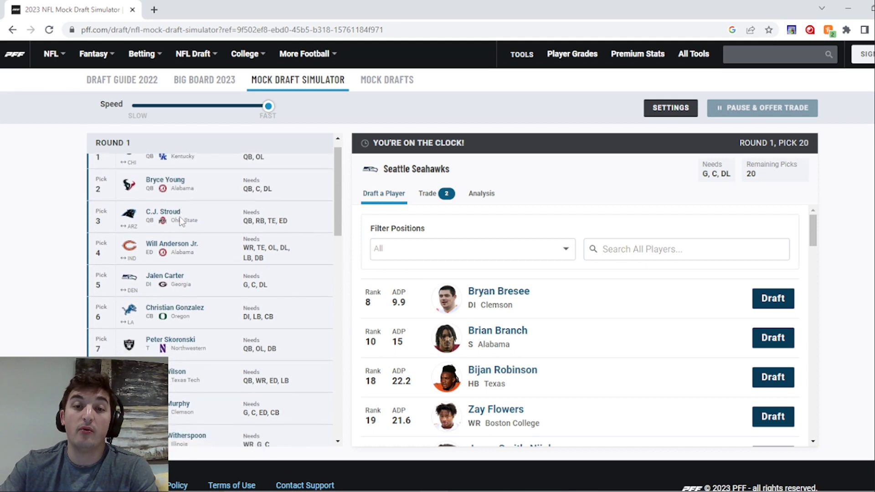
scroll(181, 221, down, 8)
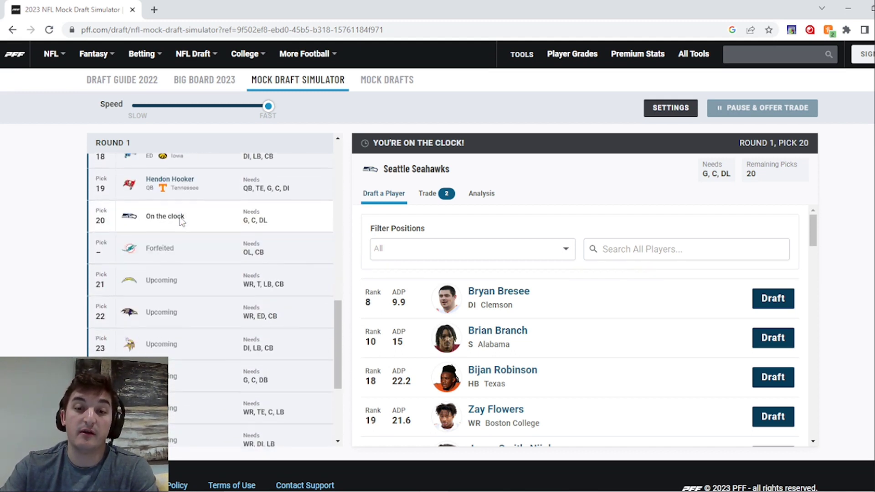
scroll(181, 222, up, 12)
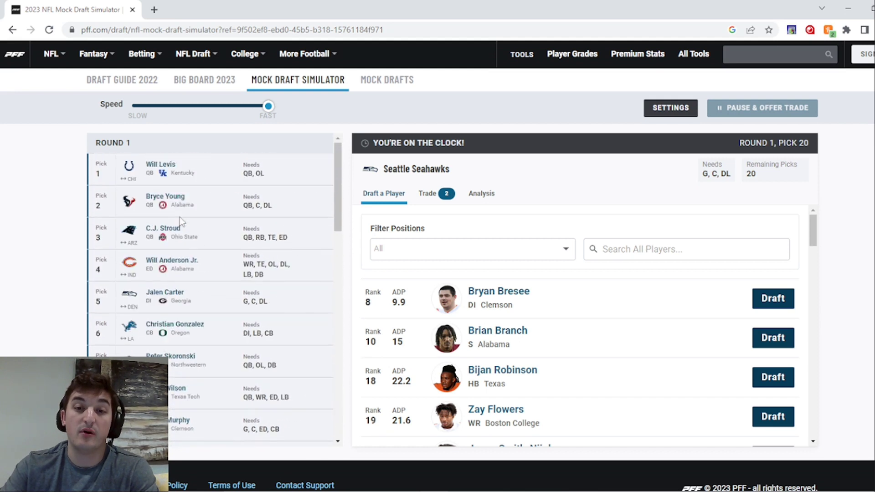
scroll(181, 222, down, 10)
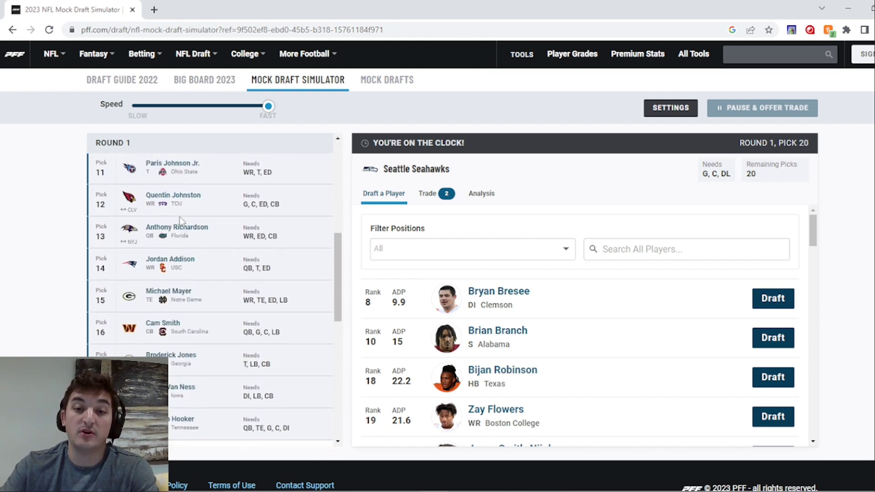
scroll(181, 222, down, 2)
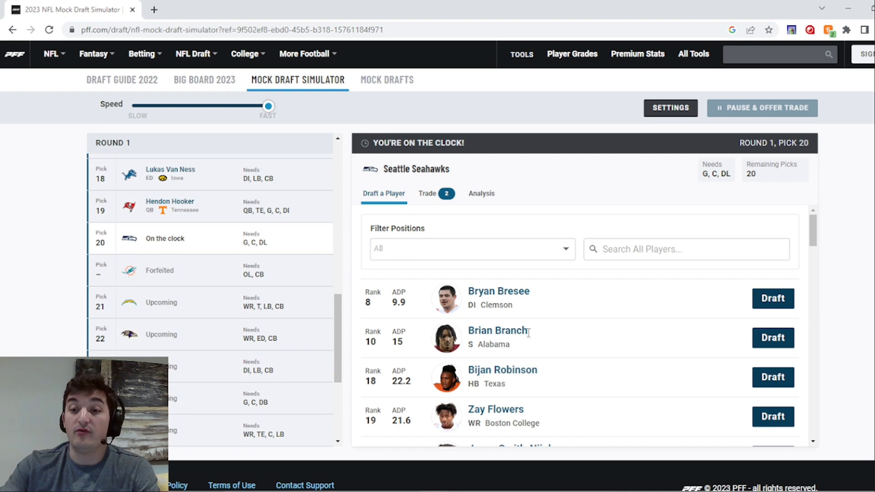
Draft Jaxon Smith-Njigba for the Seattle Seahawks at pick 20 and Zay Flowers for the Los Angeles Chargers at pick 21
scroll(528, 332, down, 3)
scroll(528, 331, up, 1)
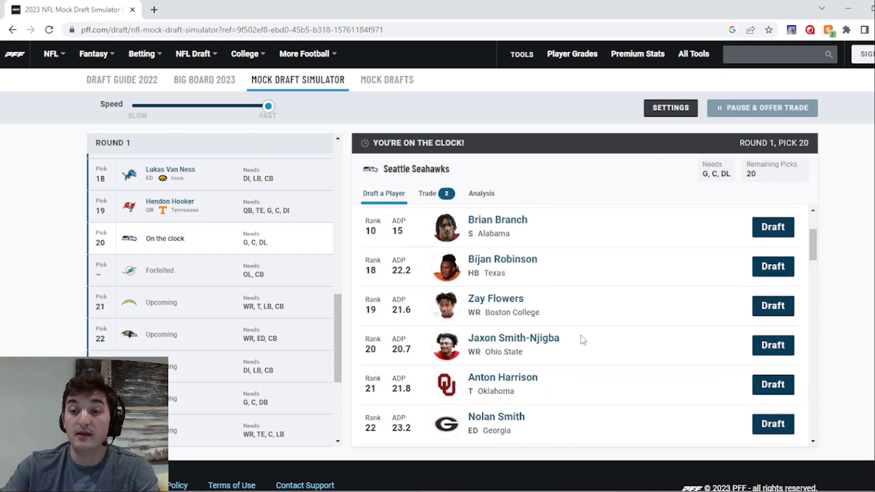
click(772, 346)
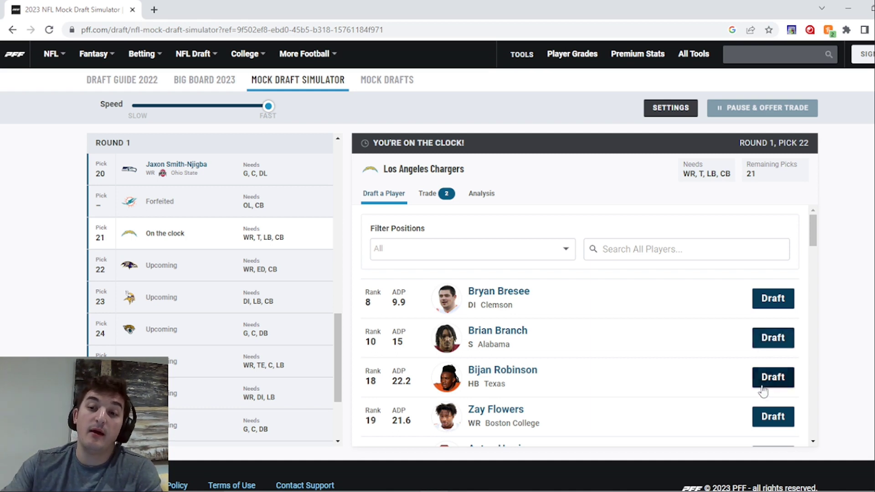
click(773, 416)
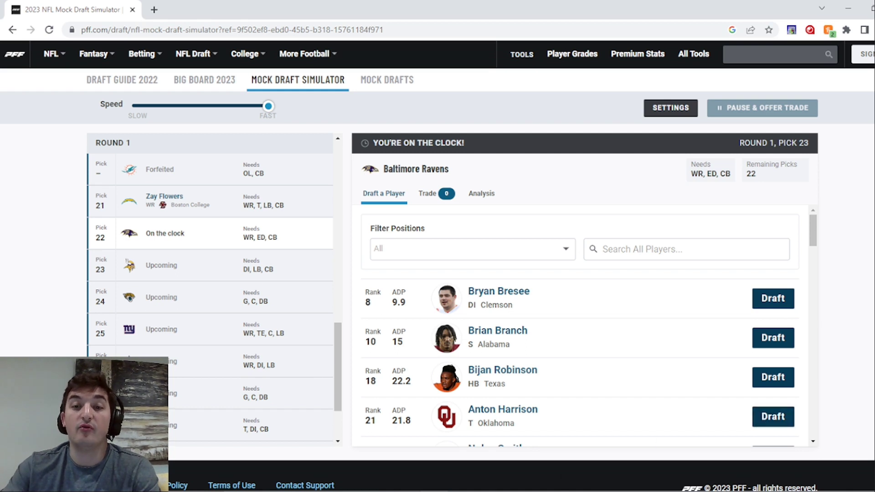
Filter the available players to wide receivers (WR) and draft Jalin Hyatt for the Baltimore Ravens at pick 22
scroll(273, 272, up, 14)
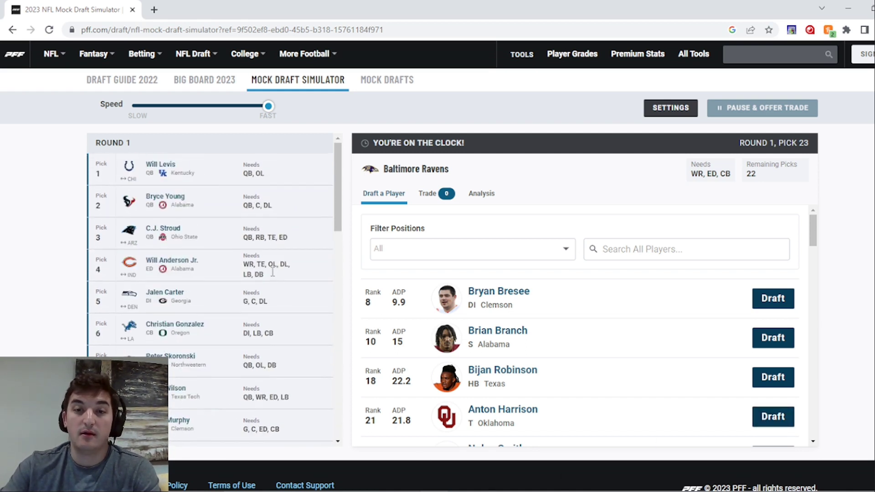
scroll(272, 272, down, 4)
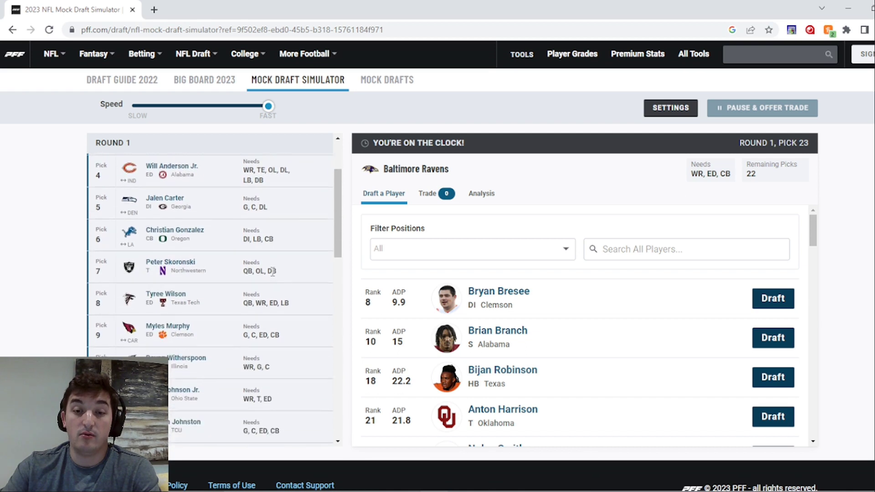
scroll(271, 272, down, 3)
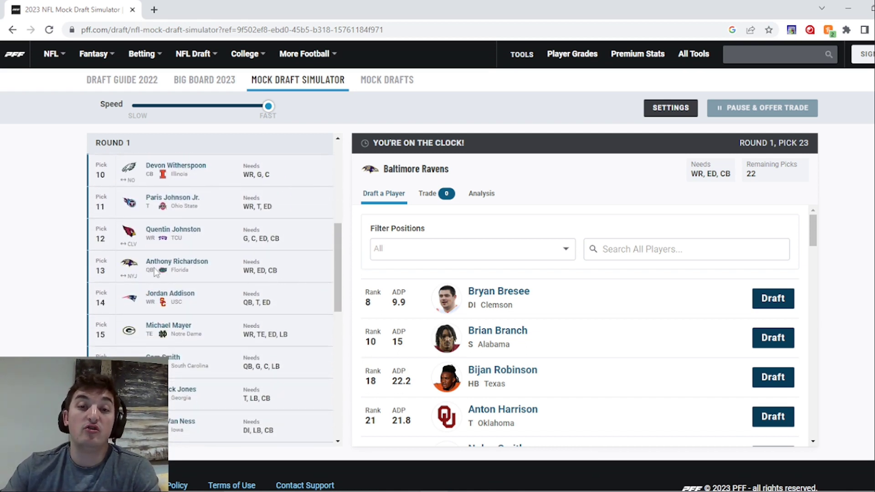
scroll(154, 267, down, 8)
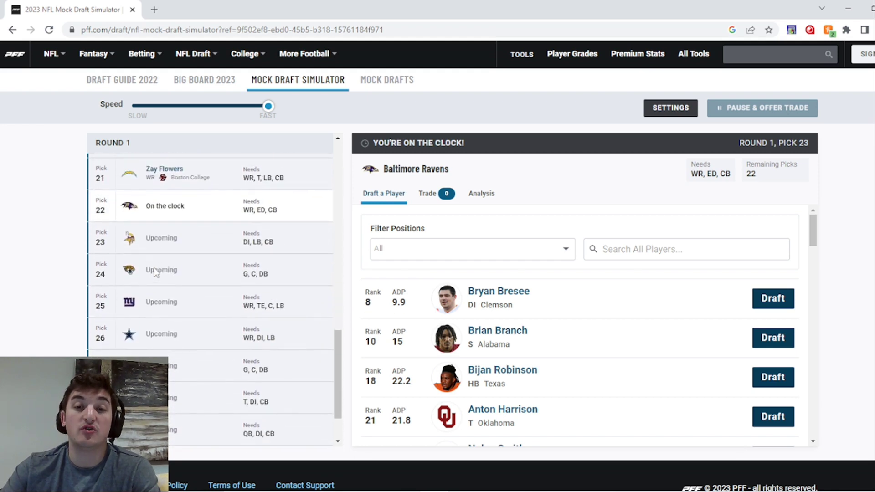
scroll(154, 267, up, 2)
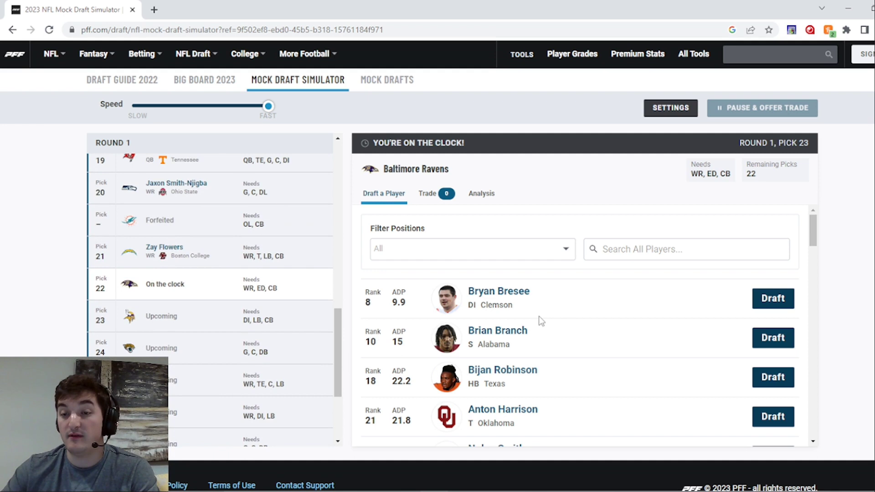
click(568, 252)
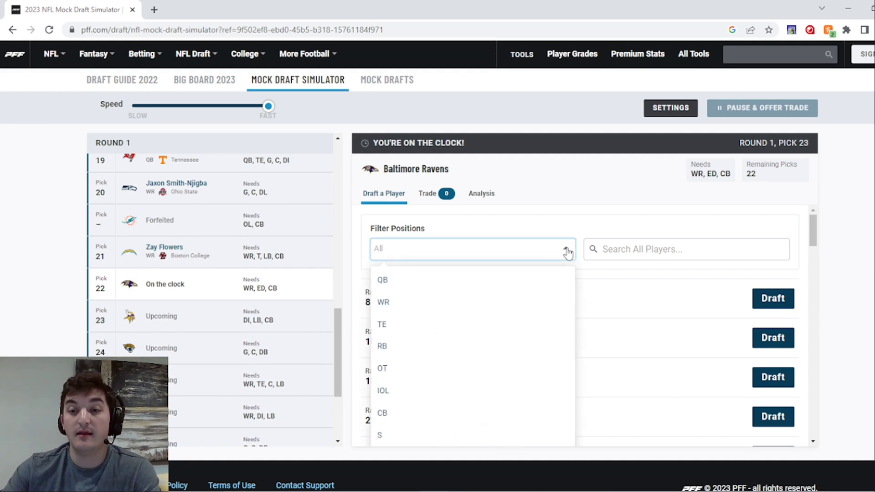
click(391, 314)
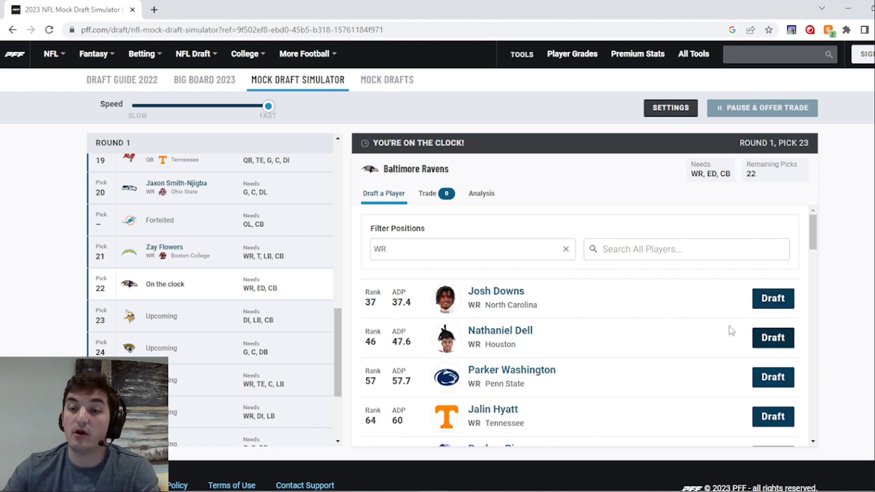
click(773, 417)
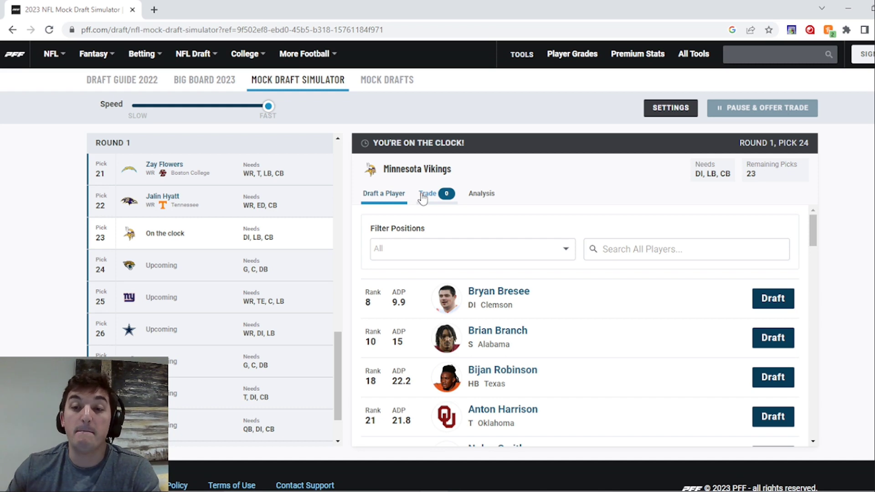
Draft Joey Porter Jr. for the Minnesota Vikings at pick 23 and O'Cyrus Torrence for the Jacksonville Jaguars at pick 24
scroll(483, 319, down, 3)
scroll(484, 319, up, 2)
scroll(484, 318, up, 1)
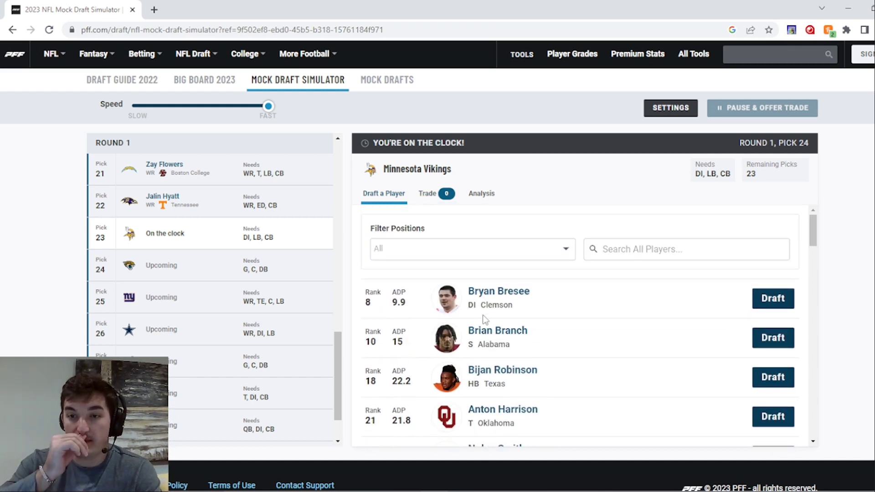
scroll(483, 315, down, 4)
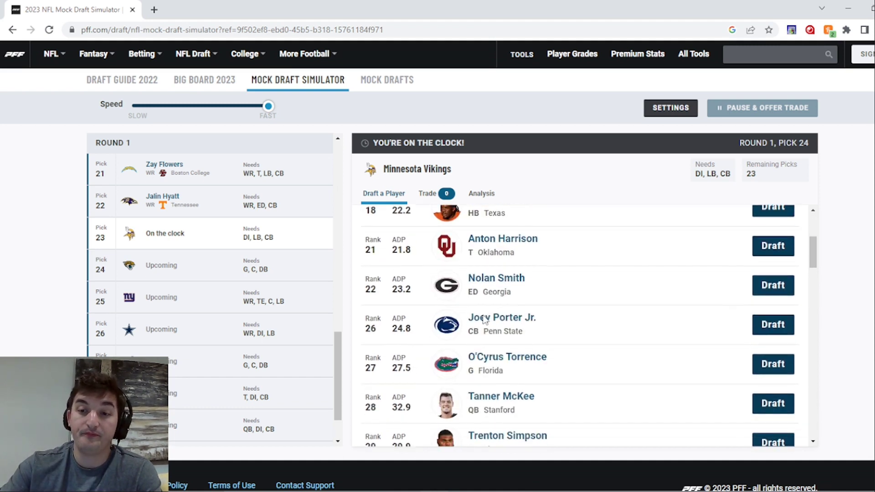
click(774, 322)
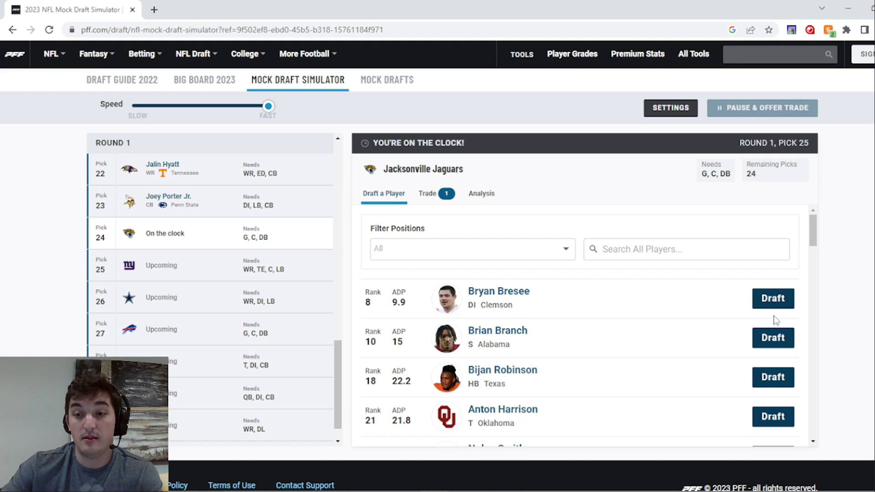
scroll(777, 321, down, 3)
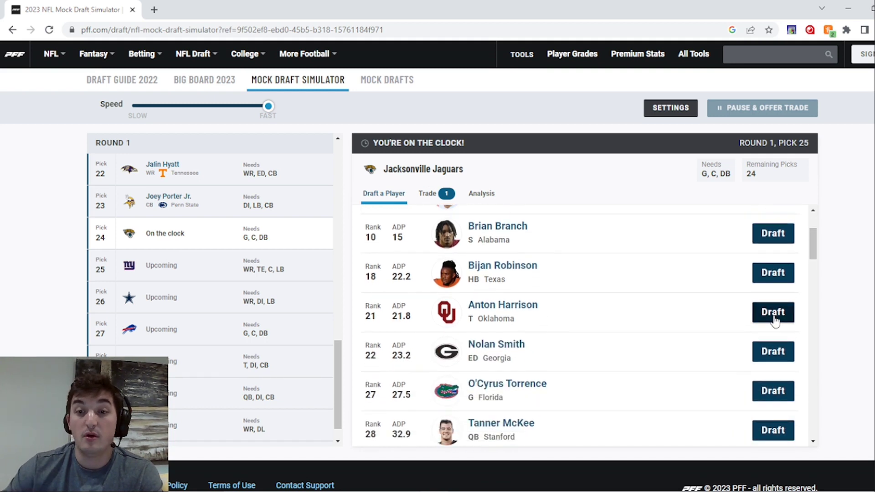
click(769, 395)
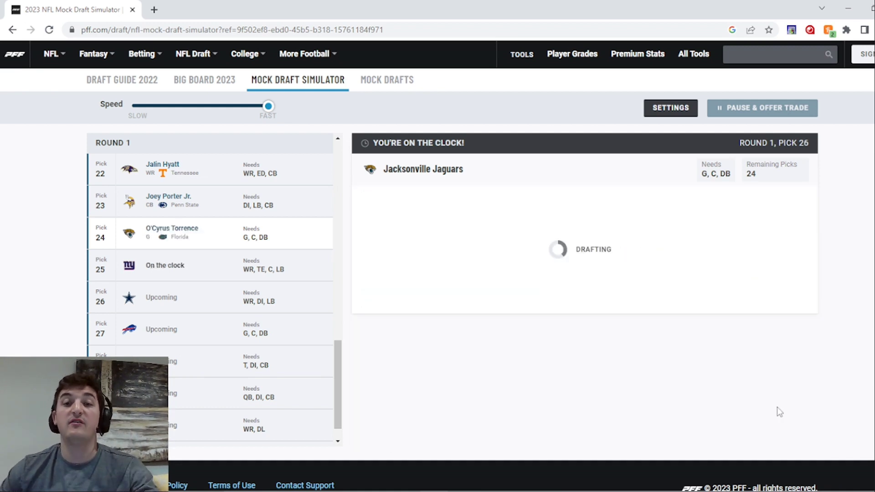